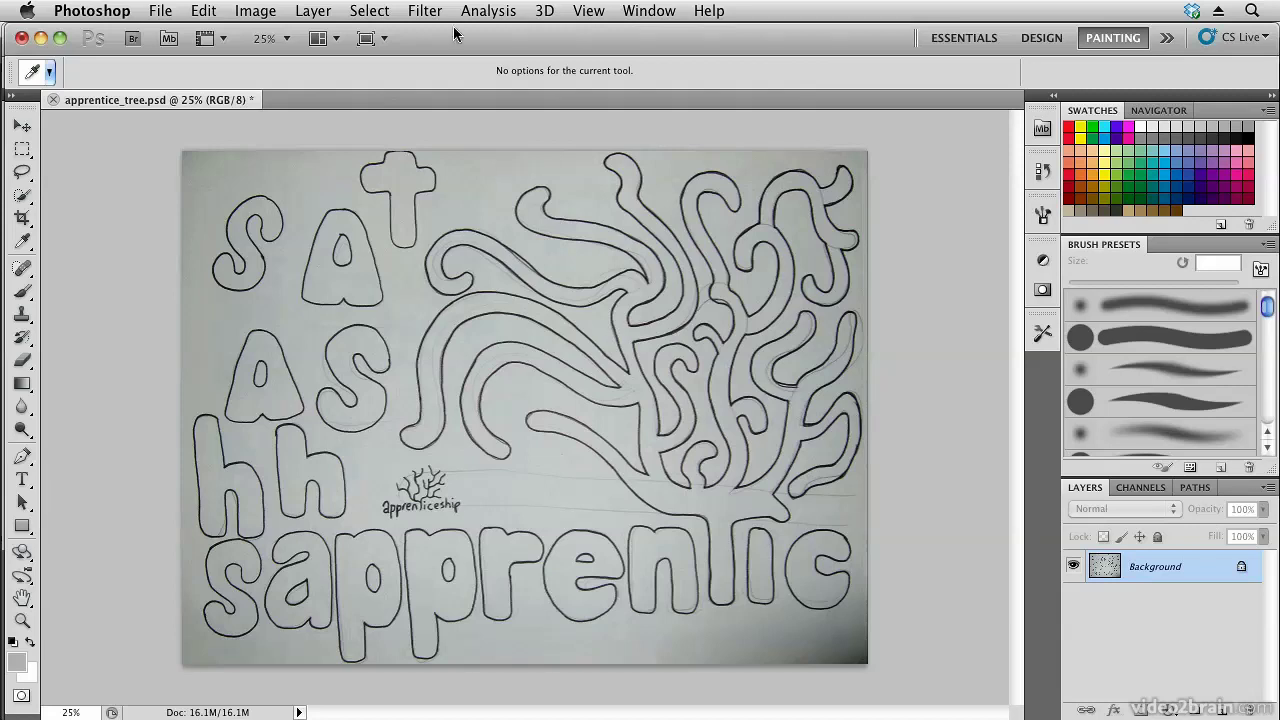
Step: Choose Layer > New Adjustment Layer > Levels to start a Levels 1 adjustment layer
click(254, 10)
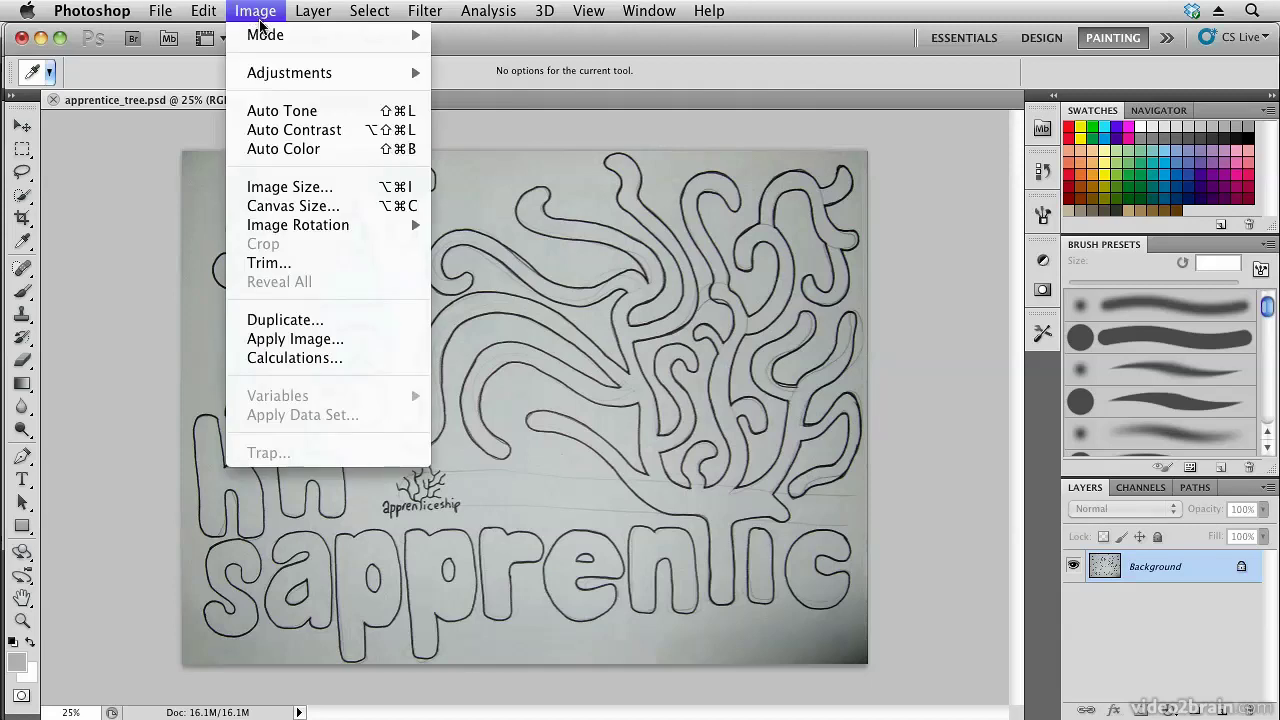
mouse_move(284, 74)
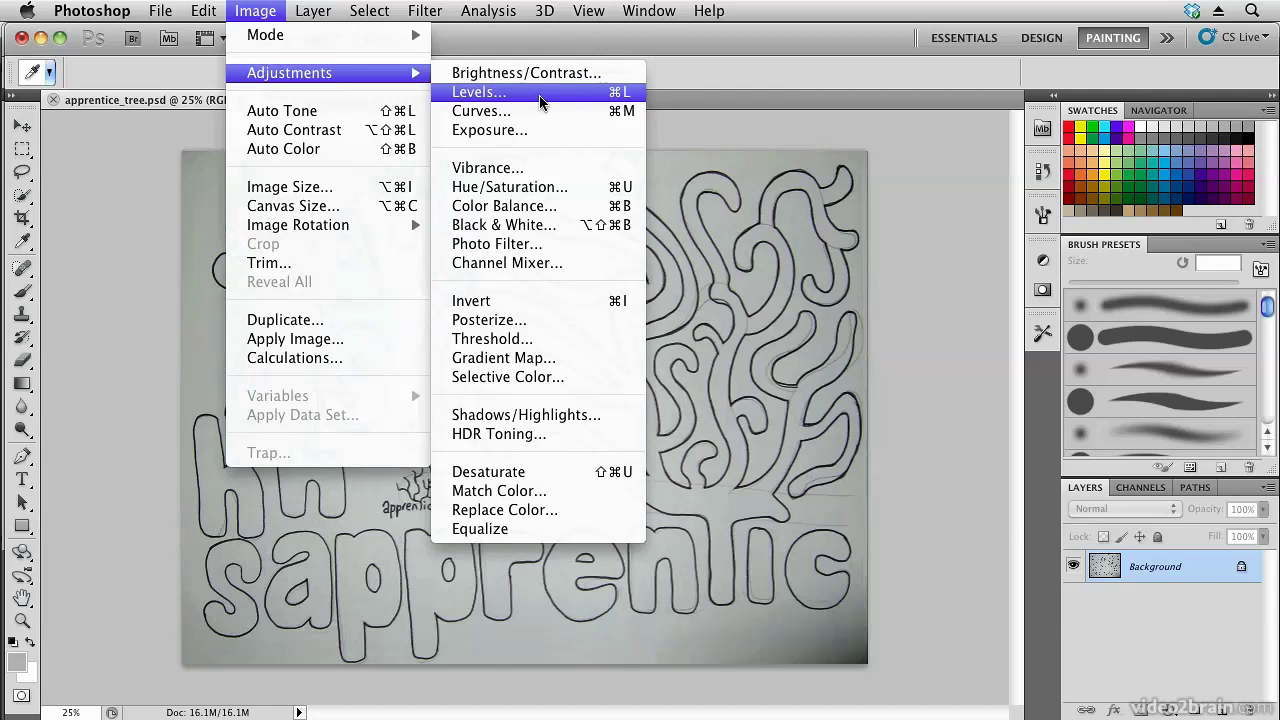
mouse_move(320, 14)
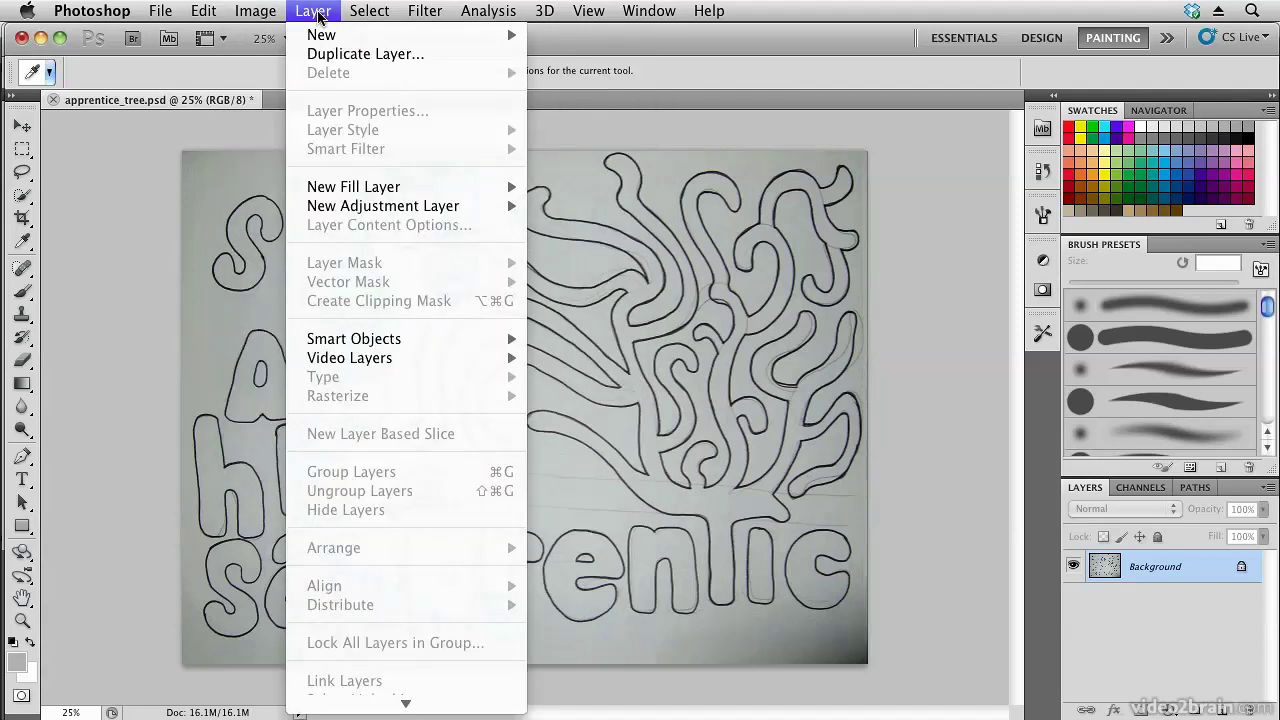
mouse_move(324, 207)
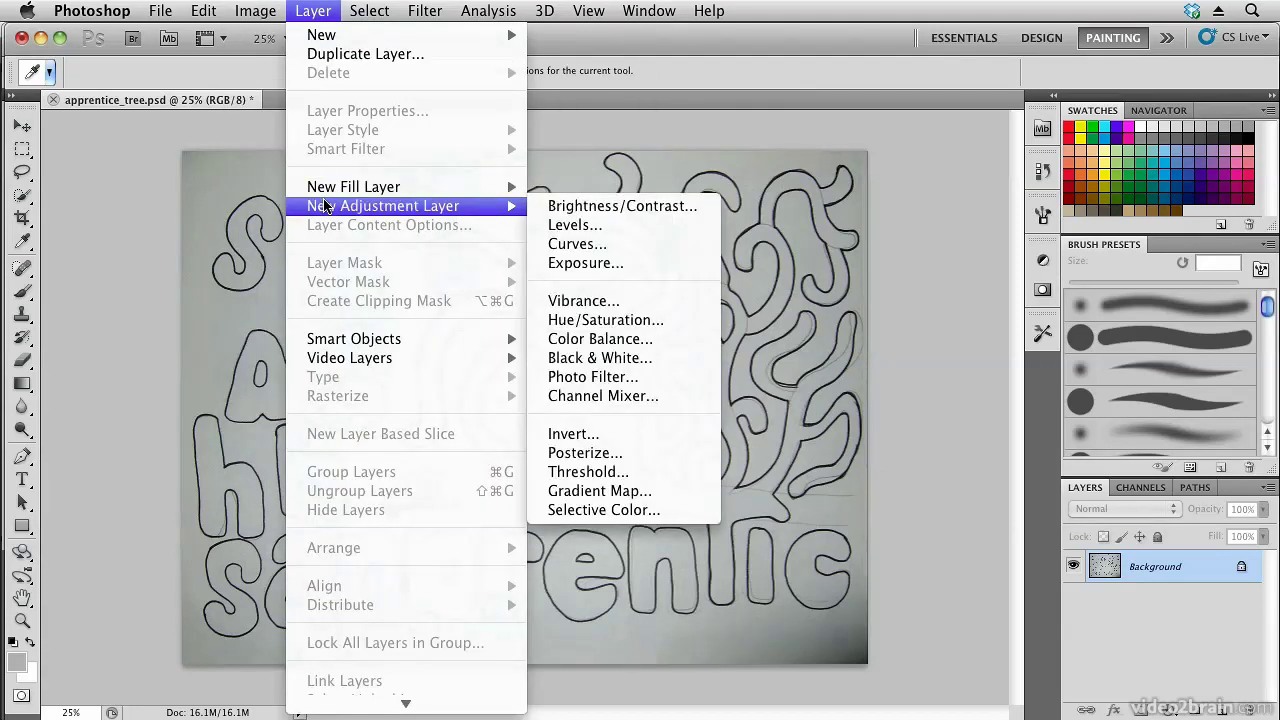
click(626, 228)
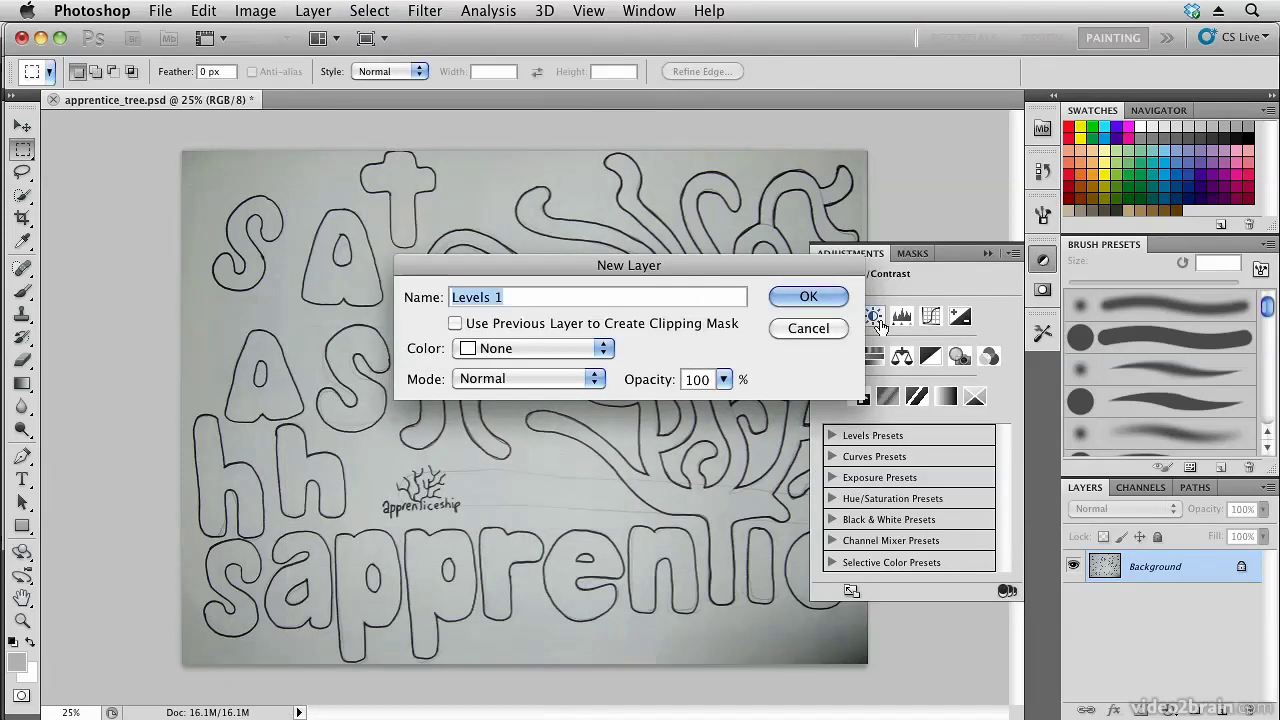
Step: Create Levels 1, pull in the black and white input sliders, and sample the paper as white
click(814, 300)
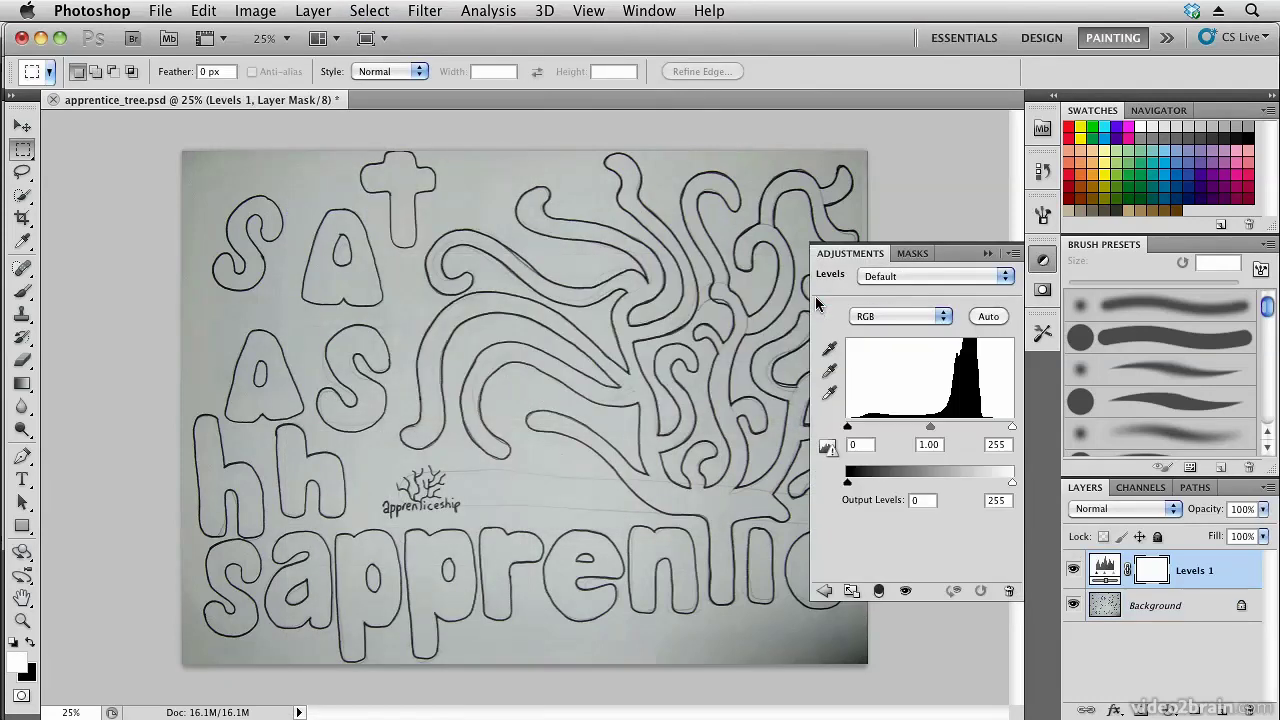
drag(848, 428, 859, 428)
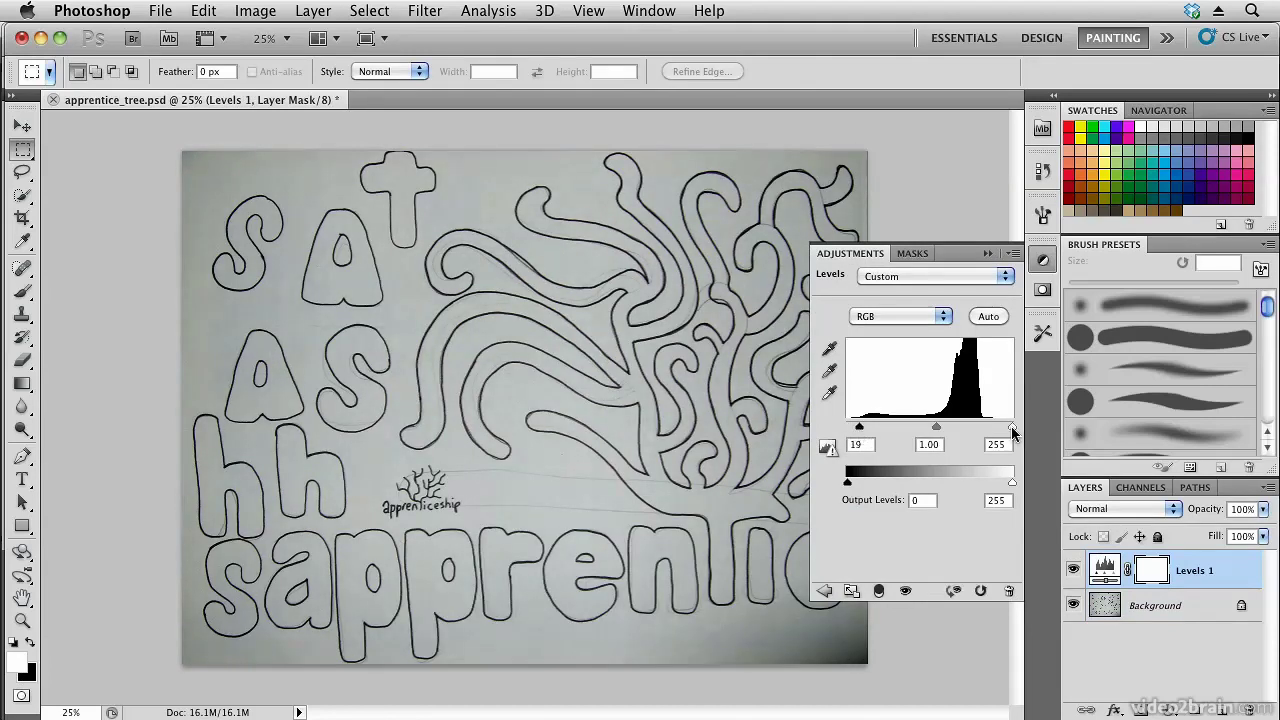
drag(1013, 428, 981, 428)
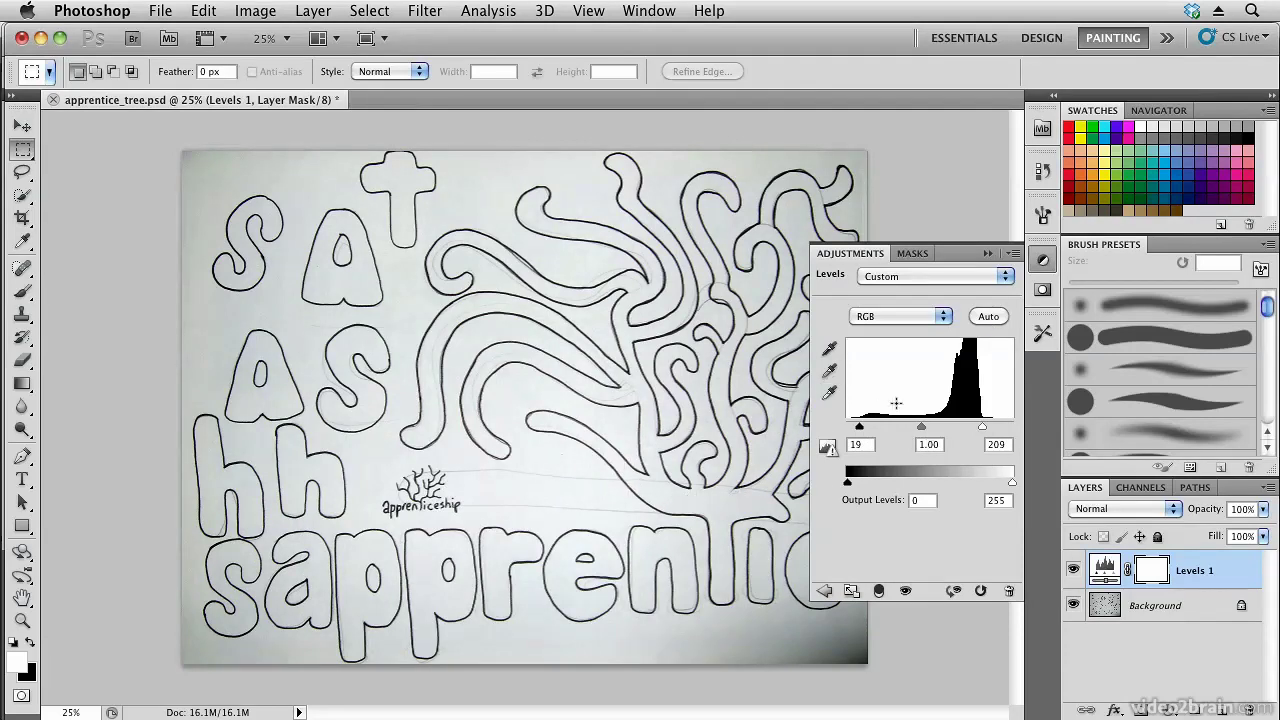
click(830, 396)
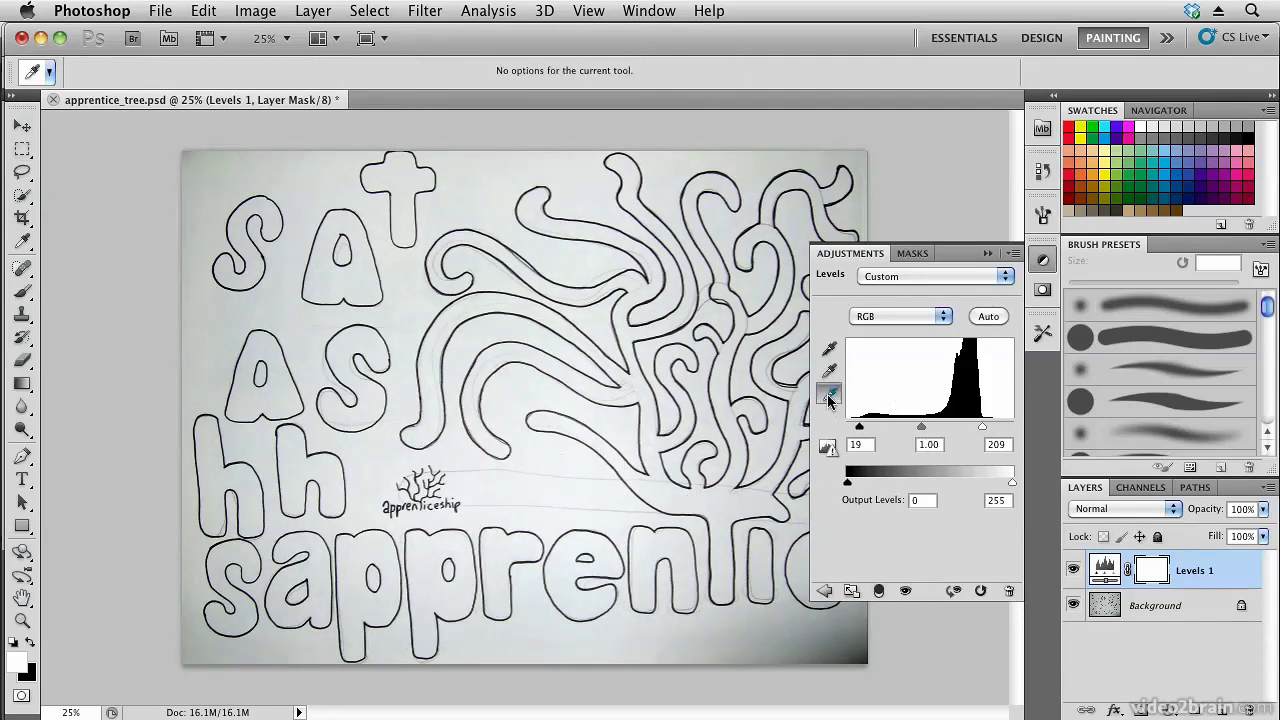
click(626, 426)
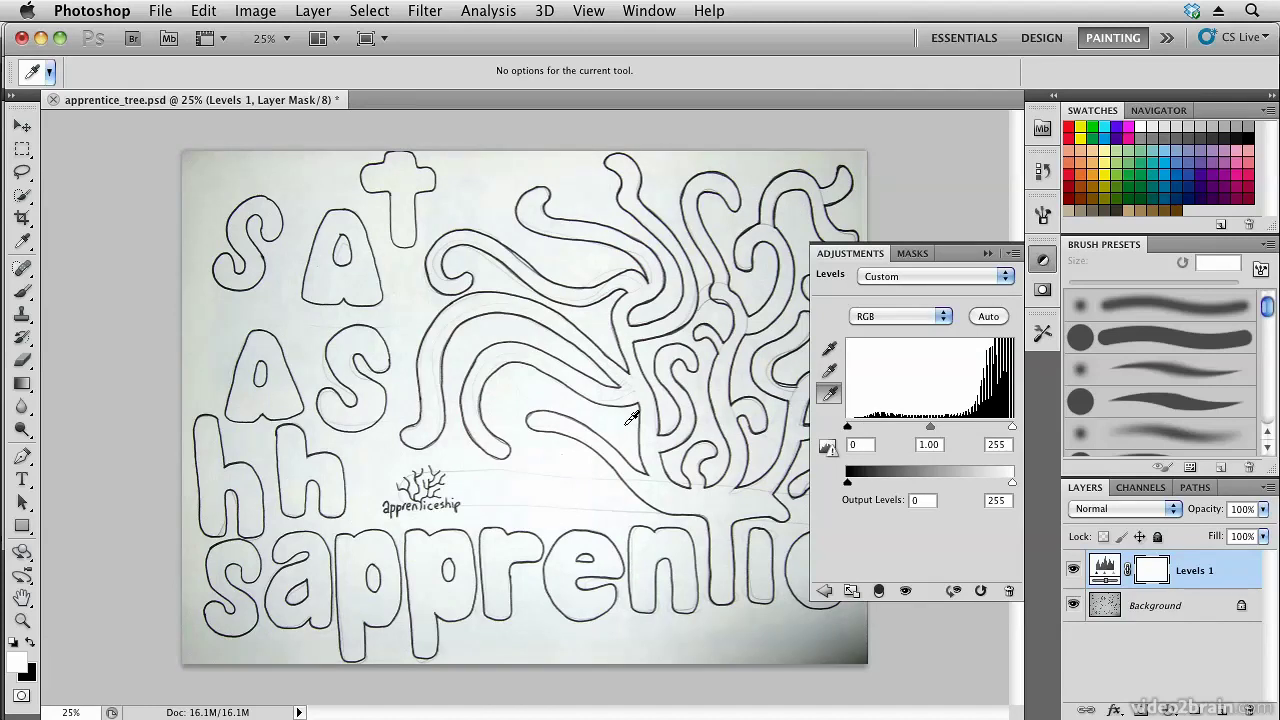
click(987, 253)
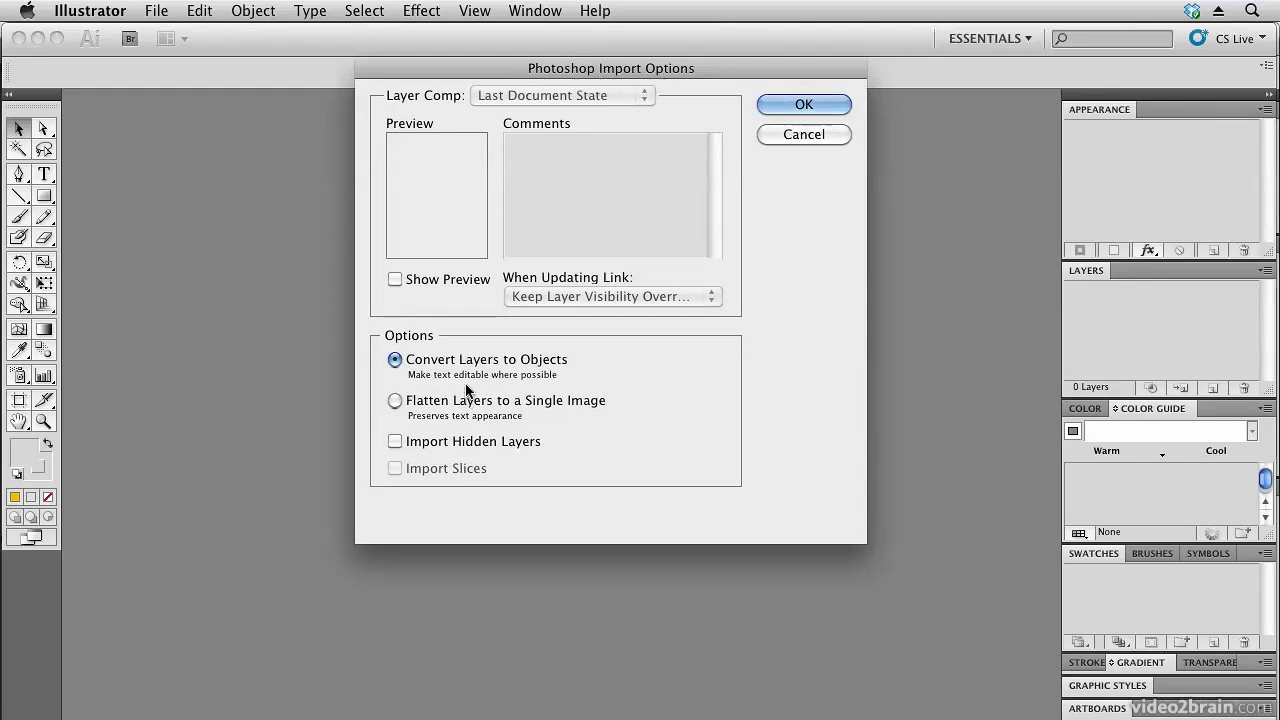
Step: Import apprentice_tree.psd with Flatten Layers to a Single Image
click(397, 402)
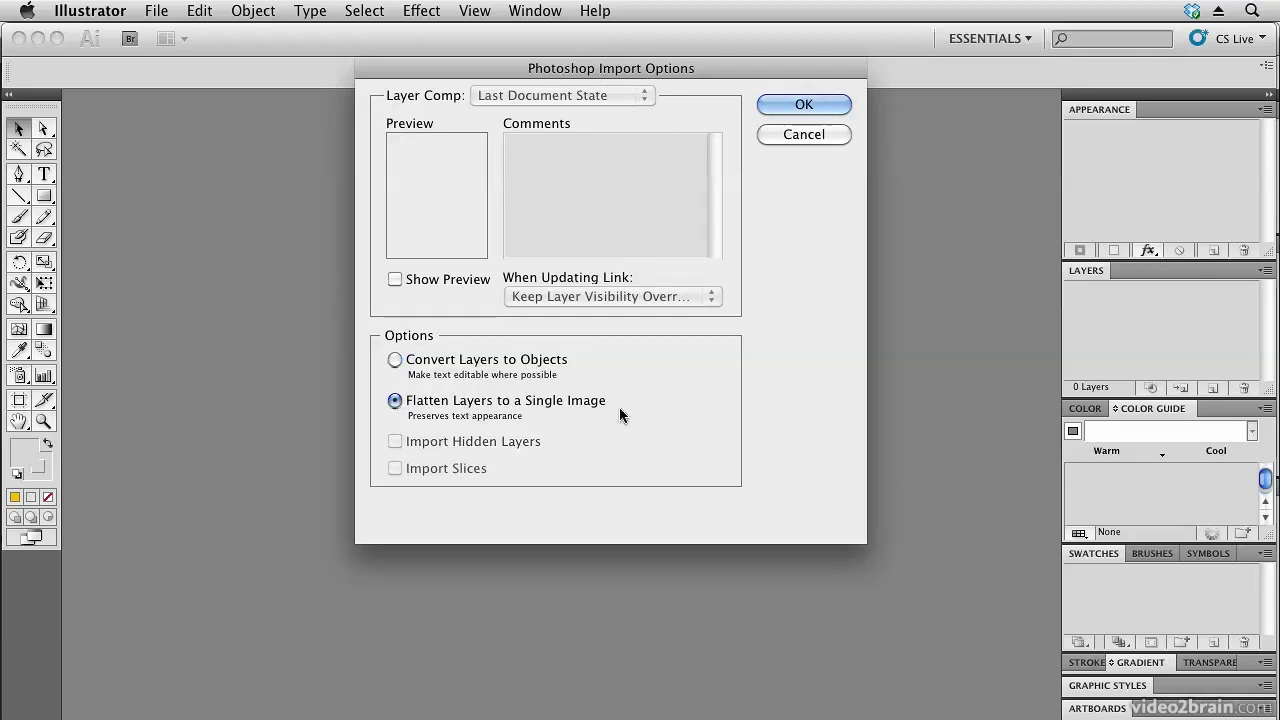
click(810, 103)
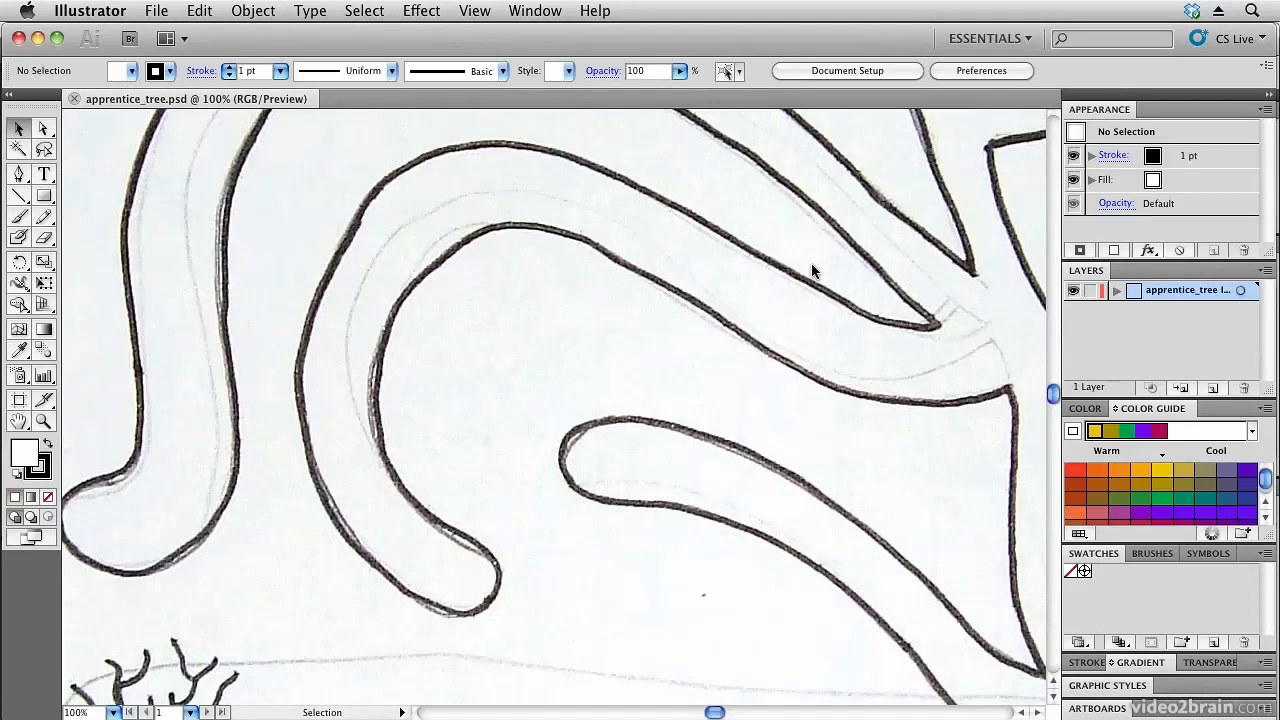
Step: Zoom out to fit the artboard in the window and select the placed drawing image
key(a)
key(super+minus)
key(super+minus)
key(super+minus)
key(super+minus)
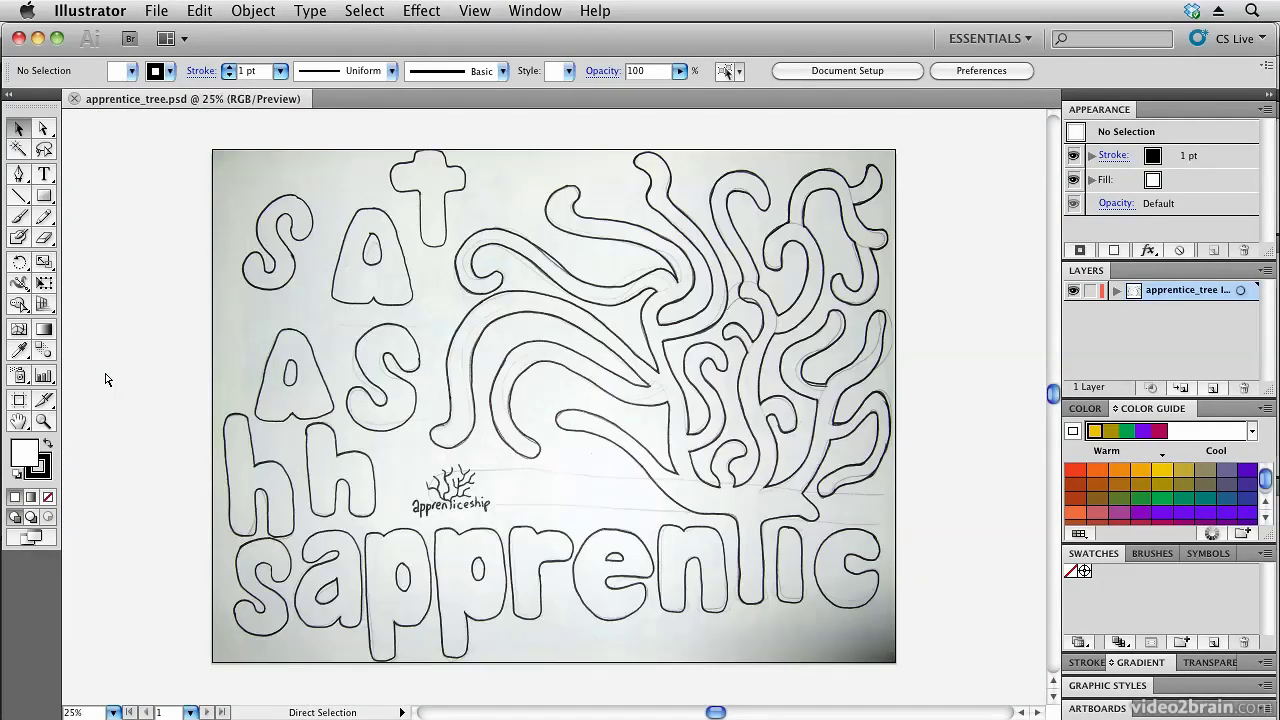
key(v)
double_click(20, 422)
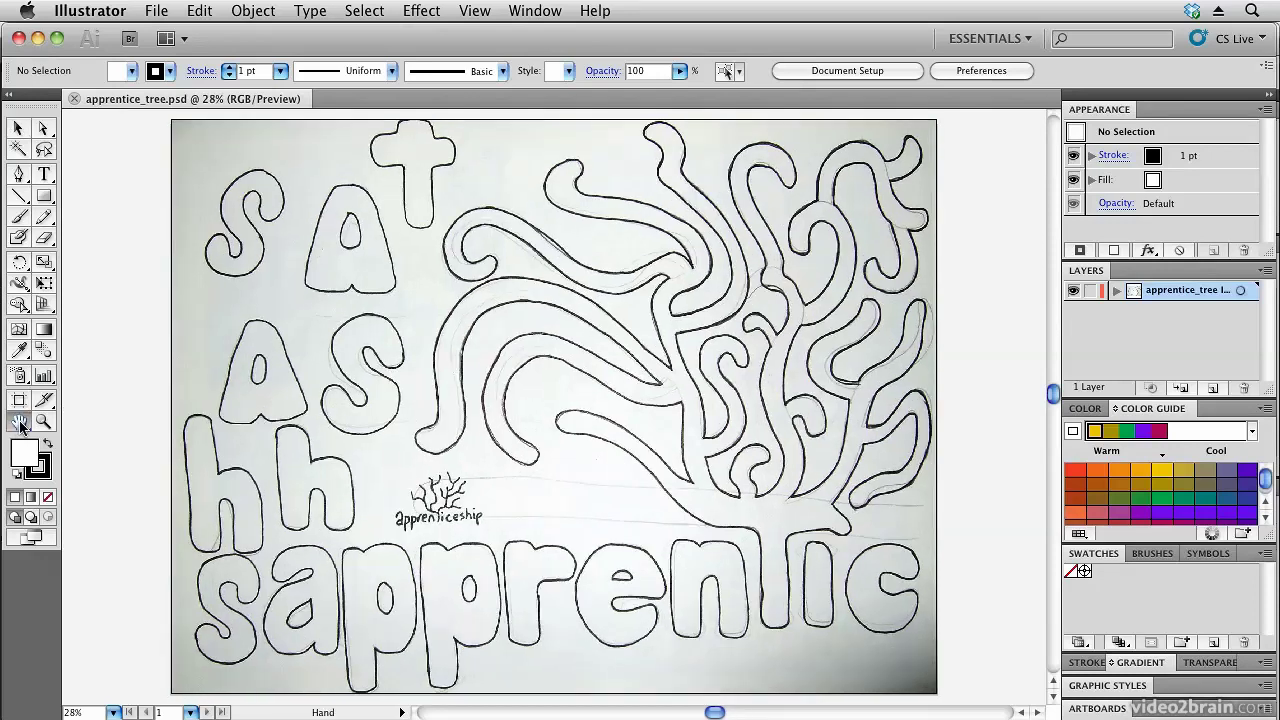
click(18, 128)
click(285, 200)
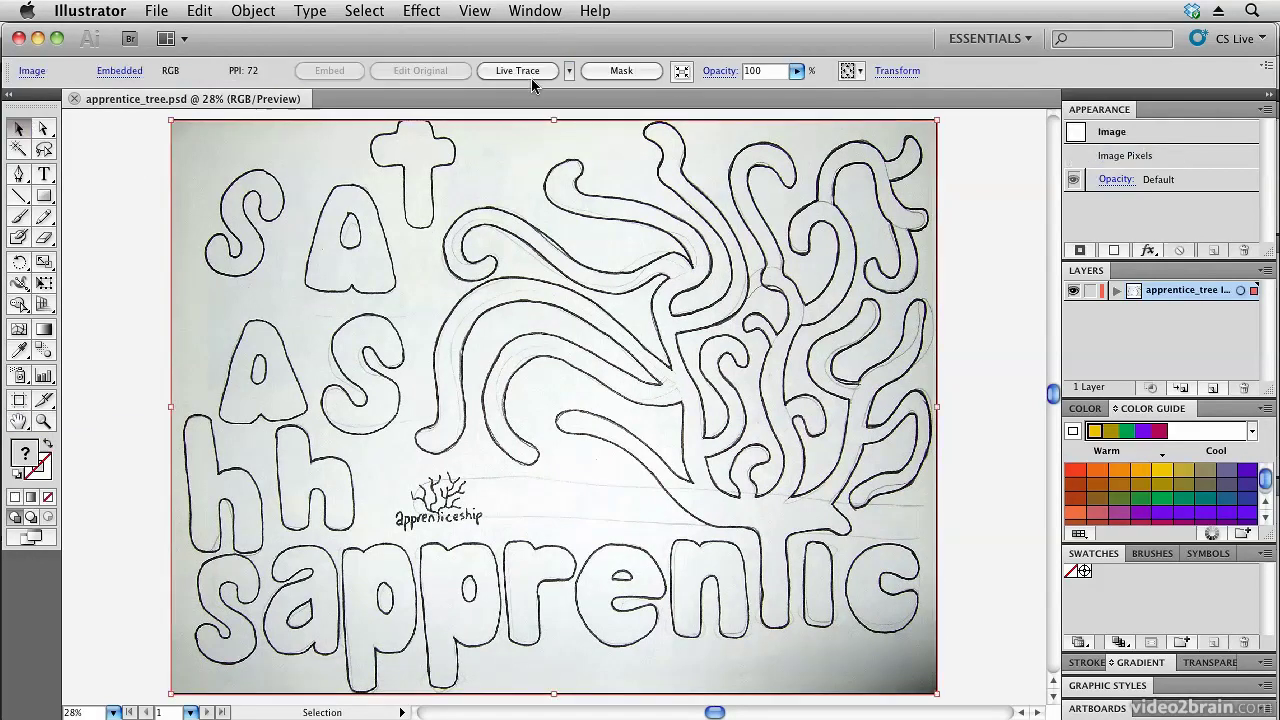
Step: Open Tracing Options from the Live Trace preset menu, accepting the slow-tracing warning
click(569, 74)
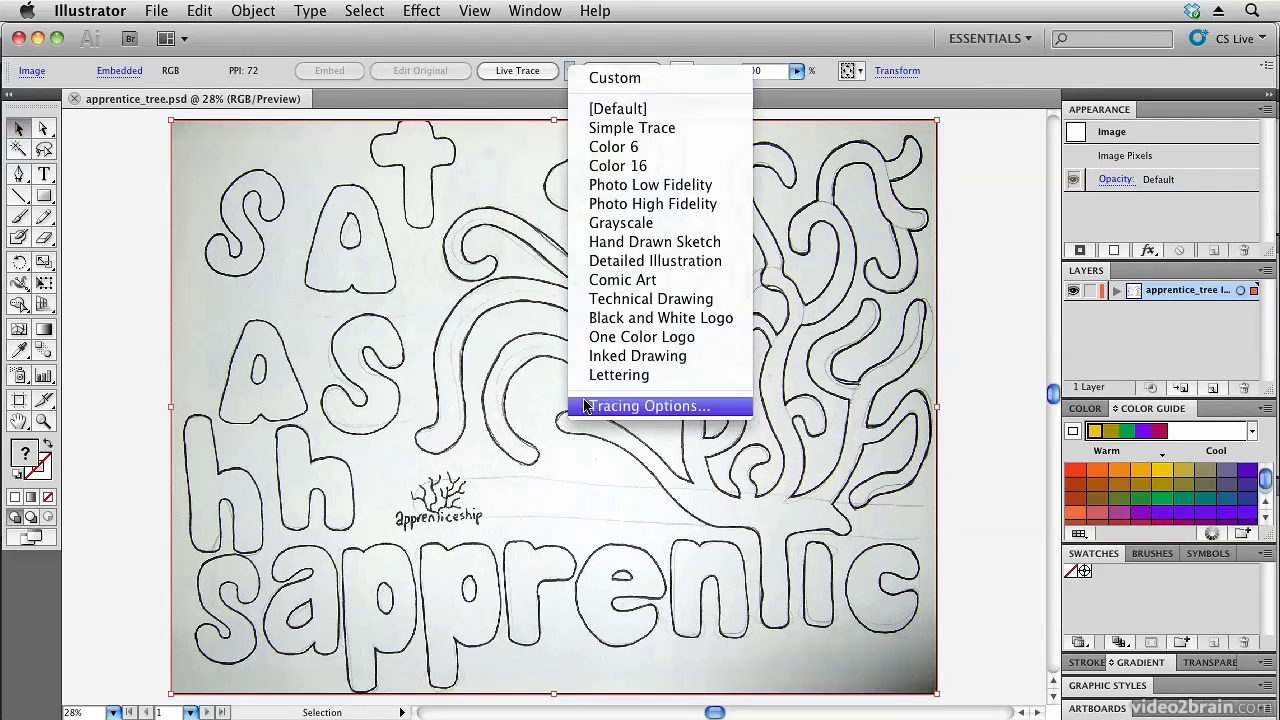
click(727, 407)
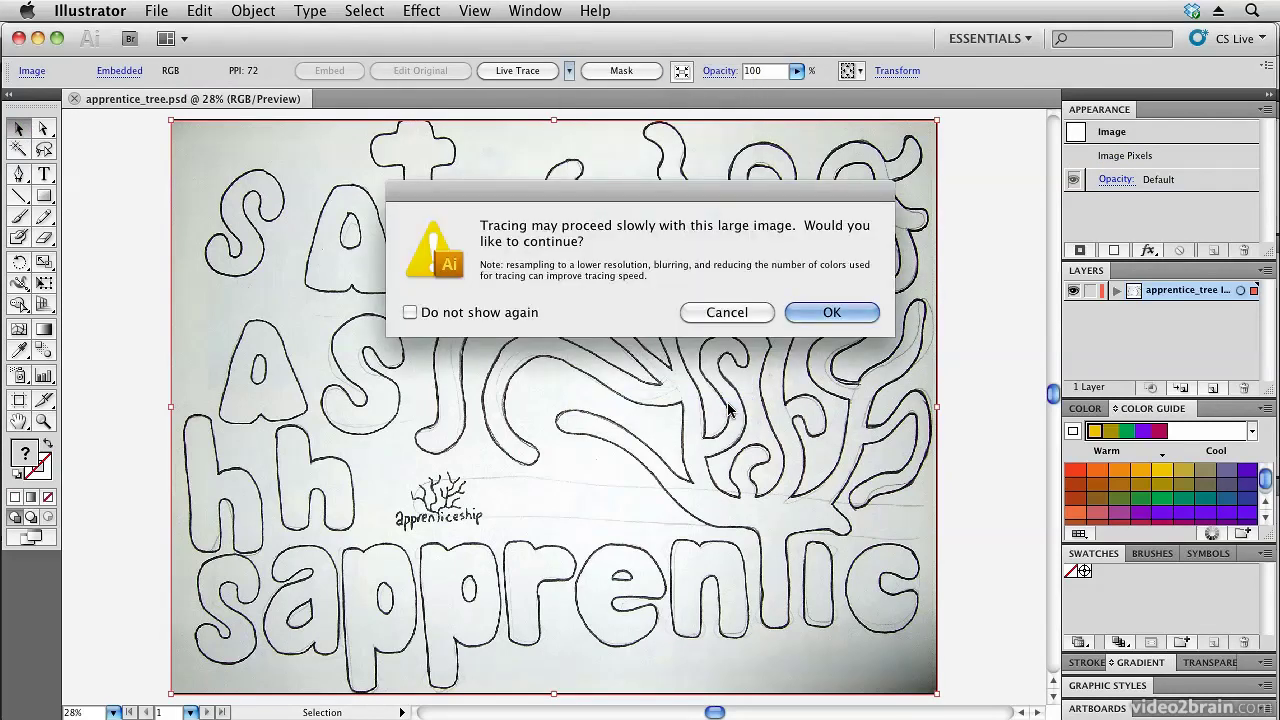
click(826, 314)
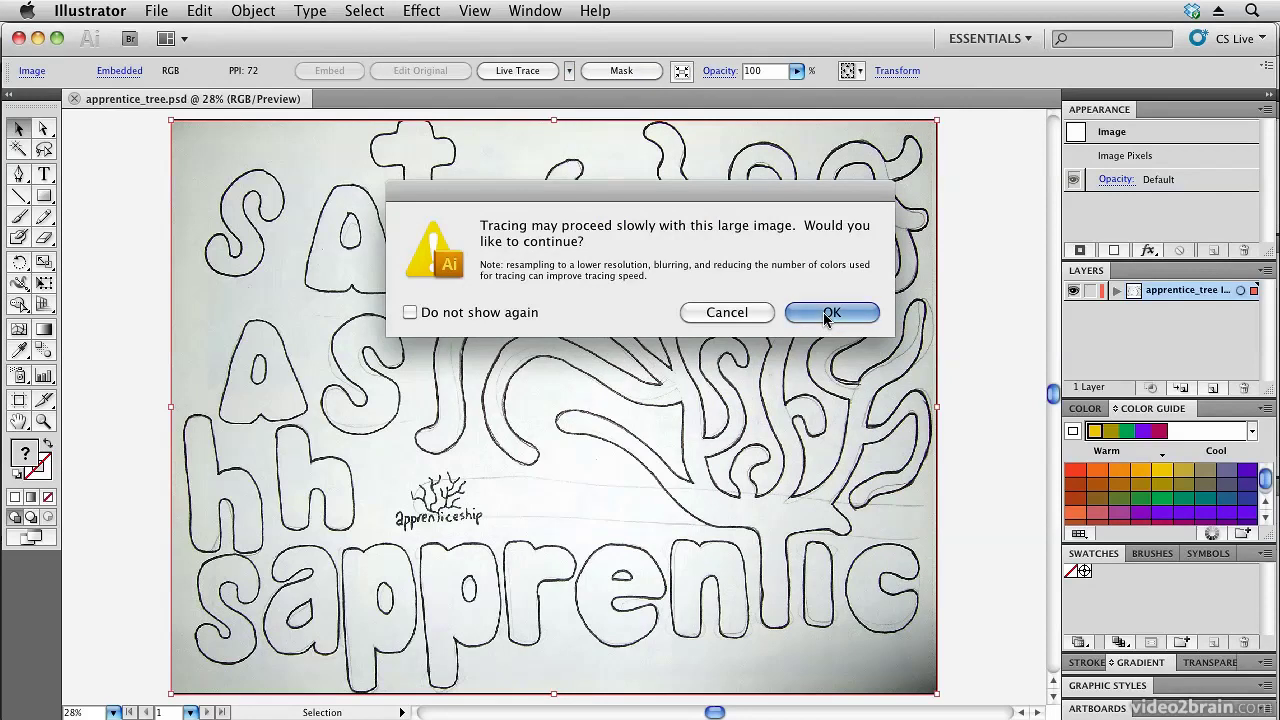
drag(580, 124, 819, 132)
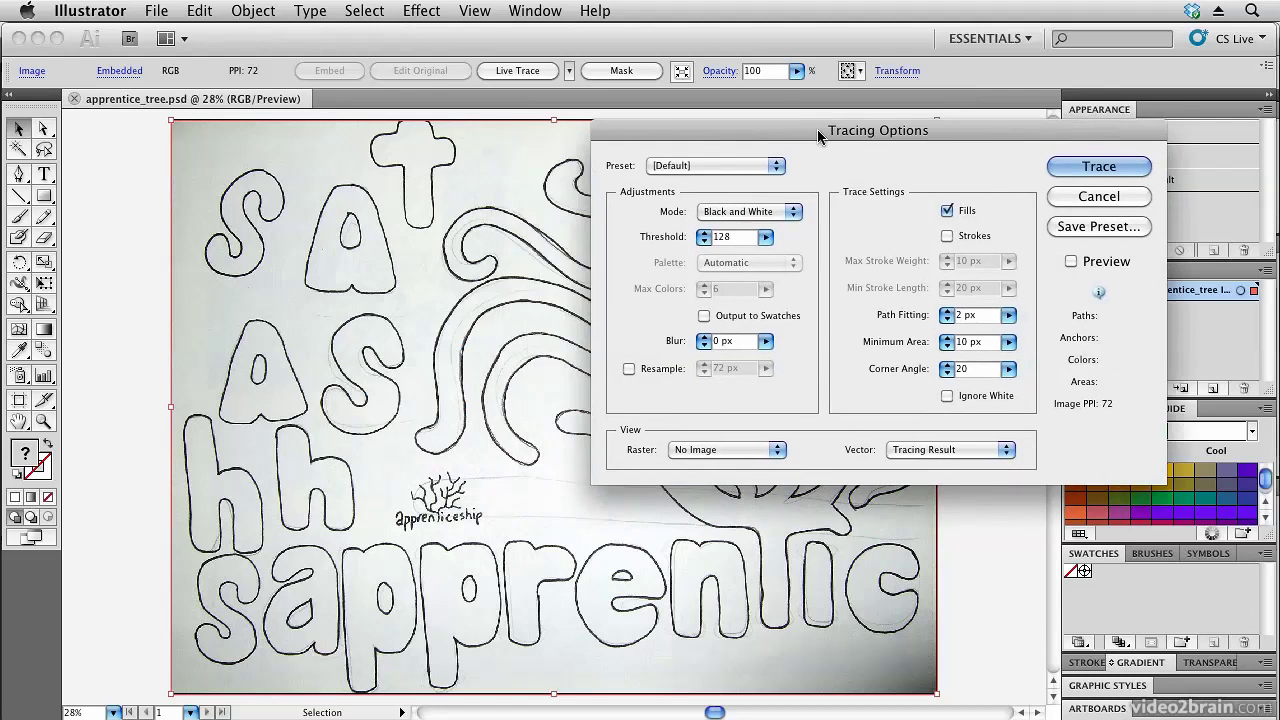
Step: Keep Black and White tracing mode and turn on the trace preview
click(759, 217)
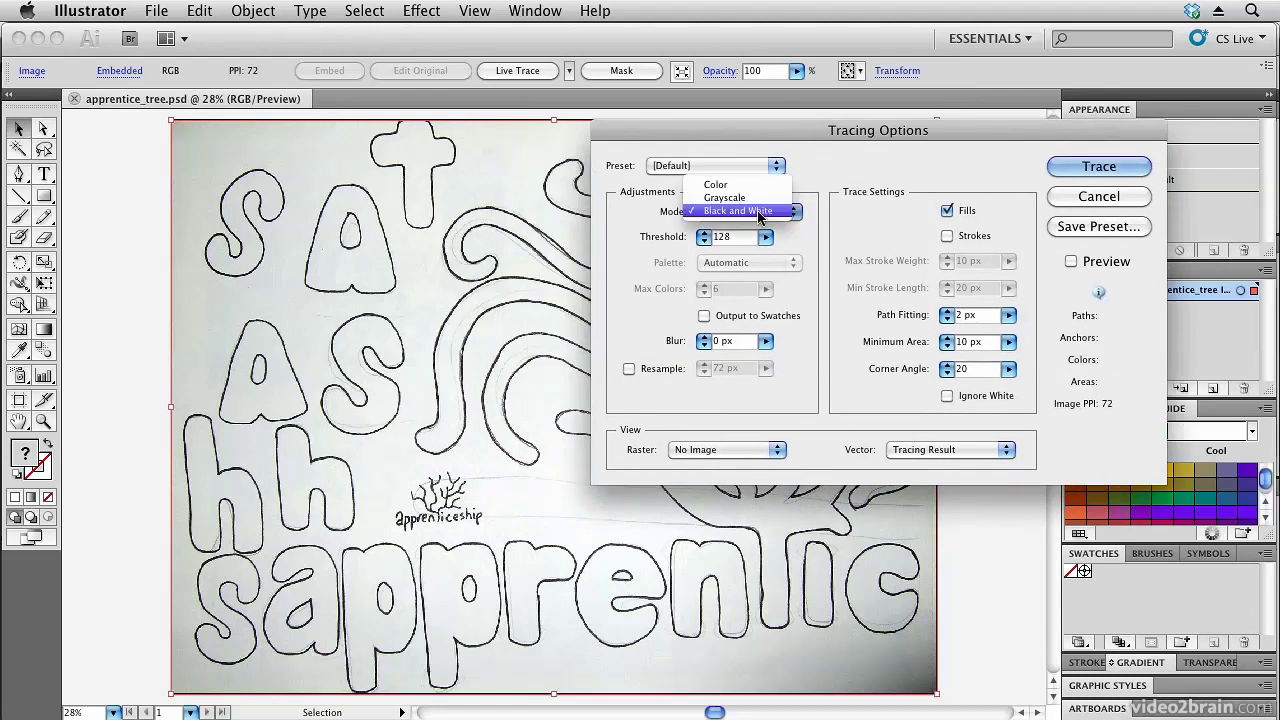
click(759, 212)
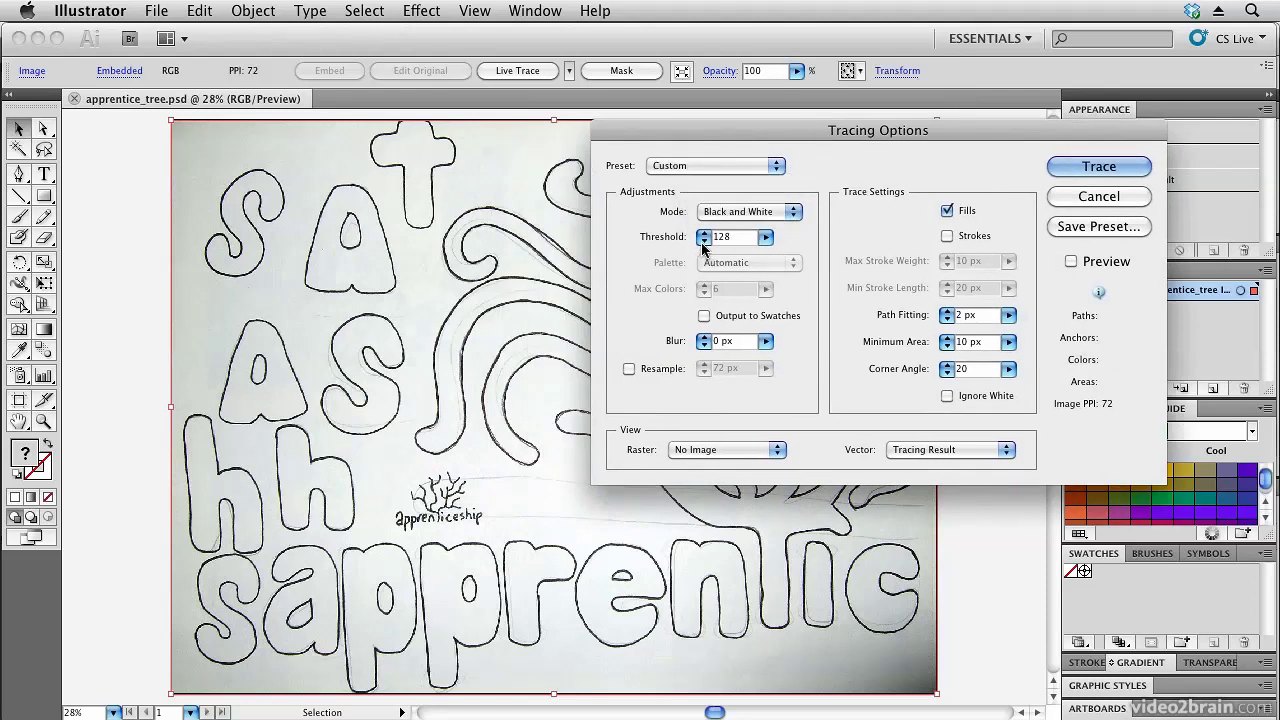
click(1071, 261)
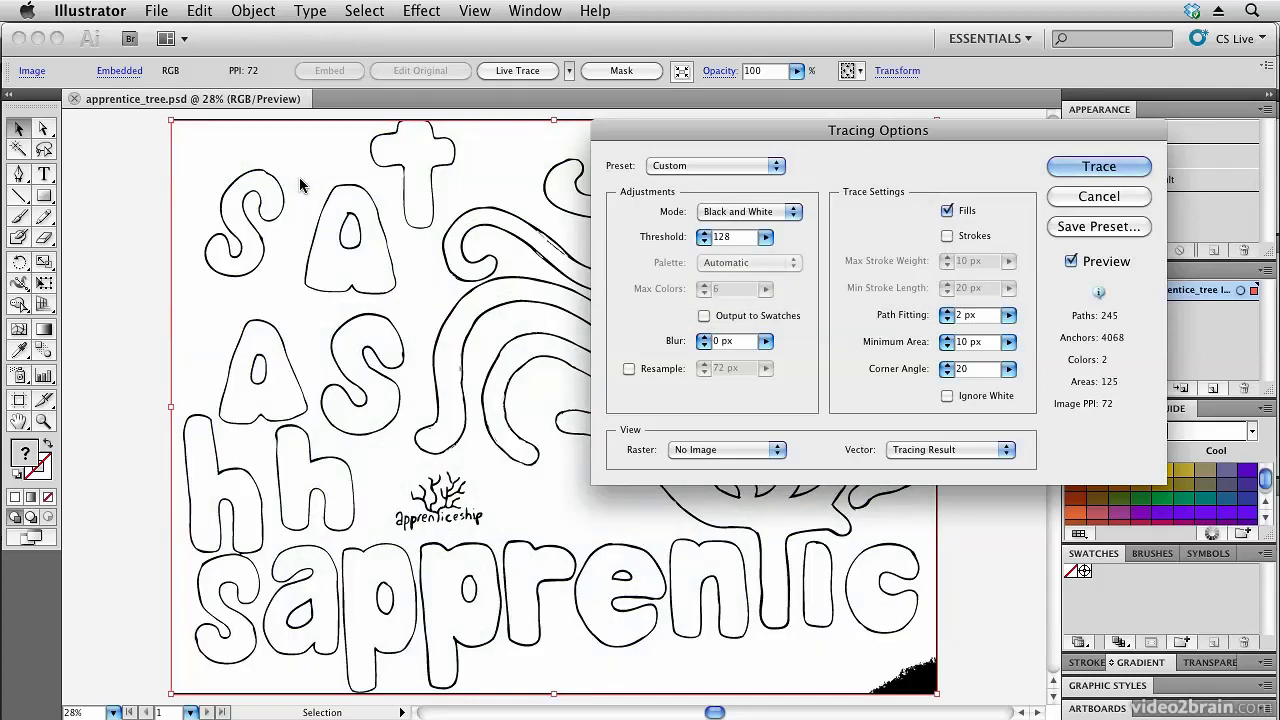
mouse_move(635, 137)
mouse_down()
mouse_move(1055, 197)
mouse_move(905, 175)
mouse_move(903, 134)
mouse_up()
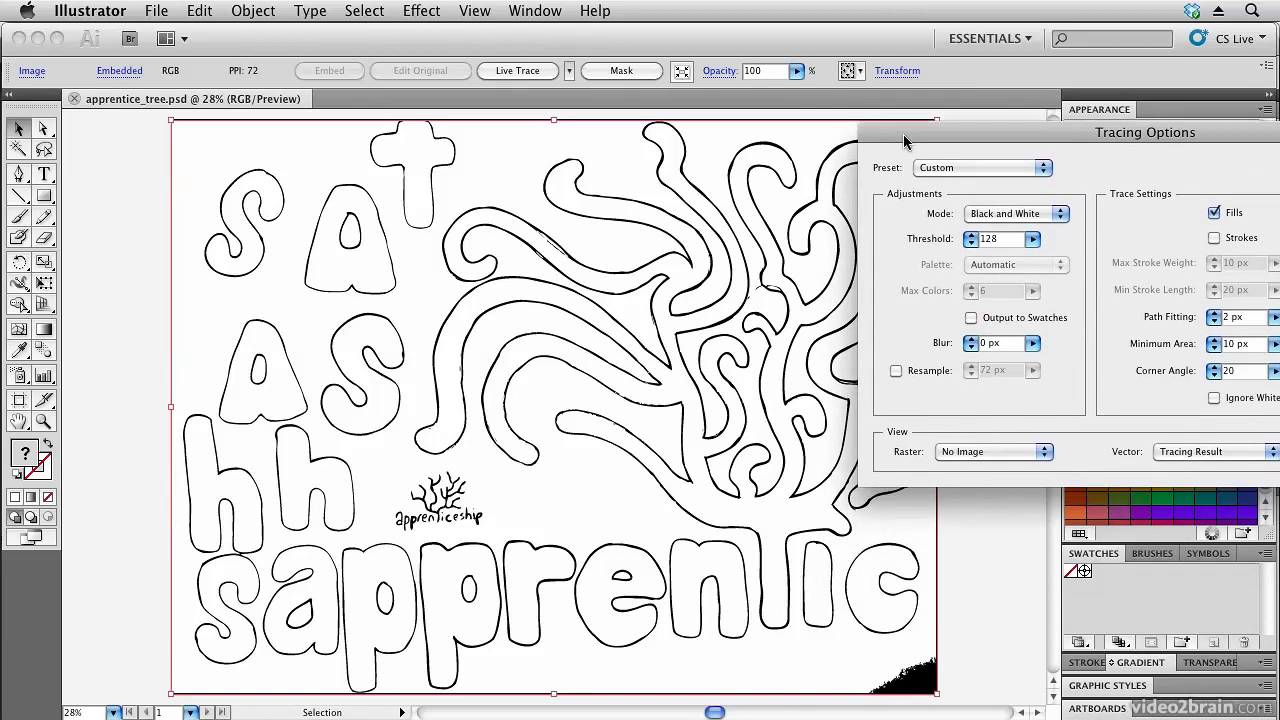
Step: Try heavier and thinner thresholds, then settle on a threshold of 128
click(1034, 245)
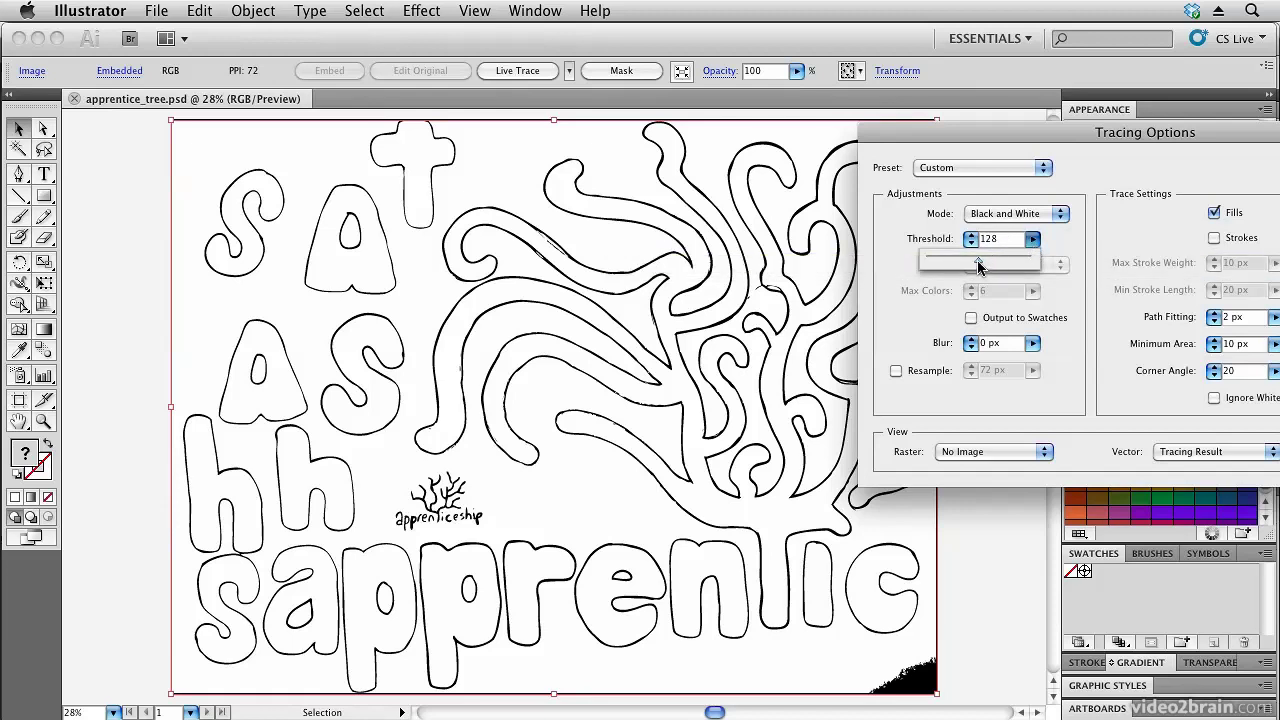
drag(979, 265, 1001, 265)
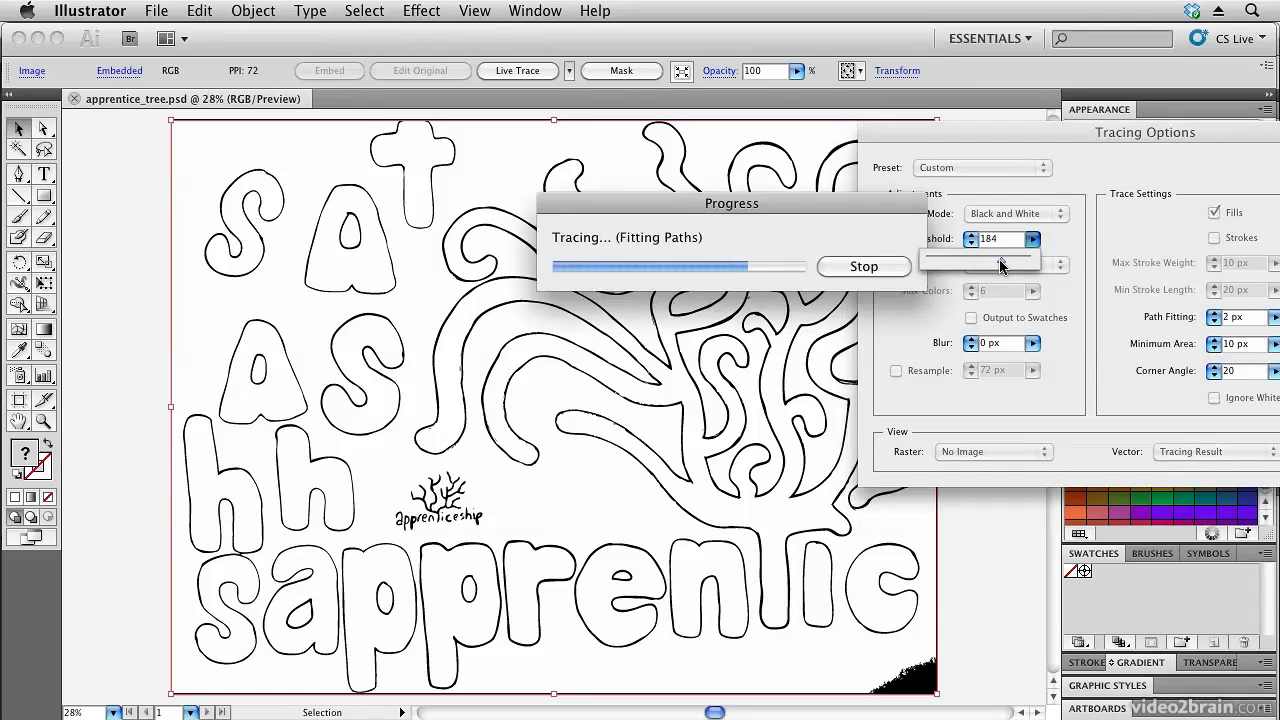
drag(1001, 265, 955, 265)
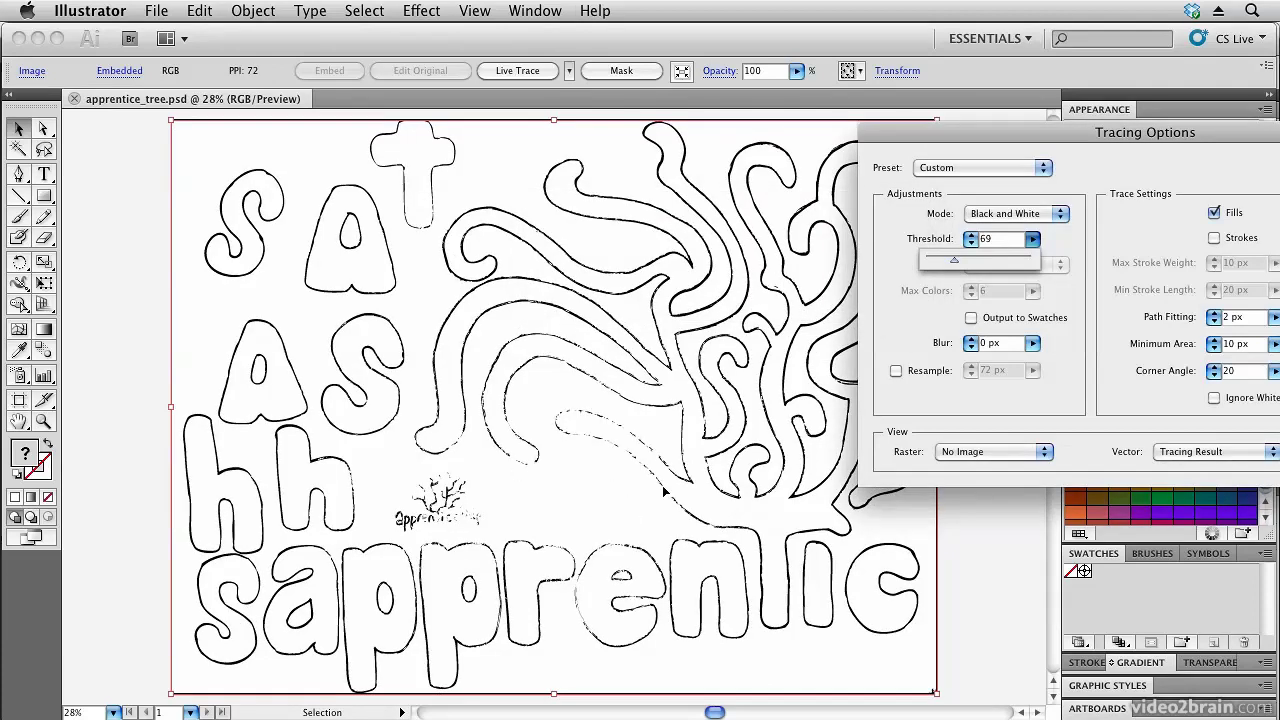
double_click(983, 240)
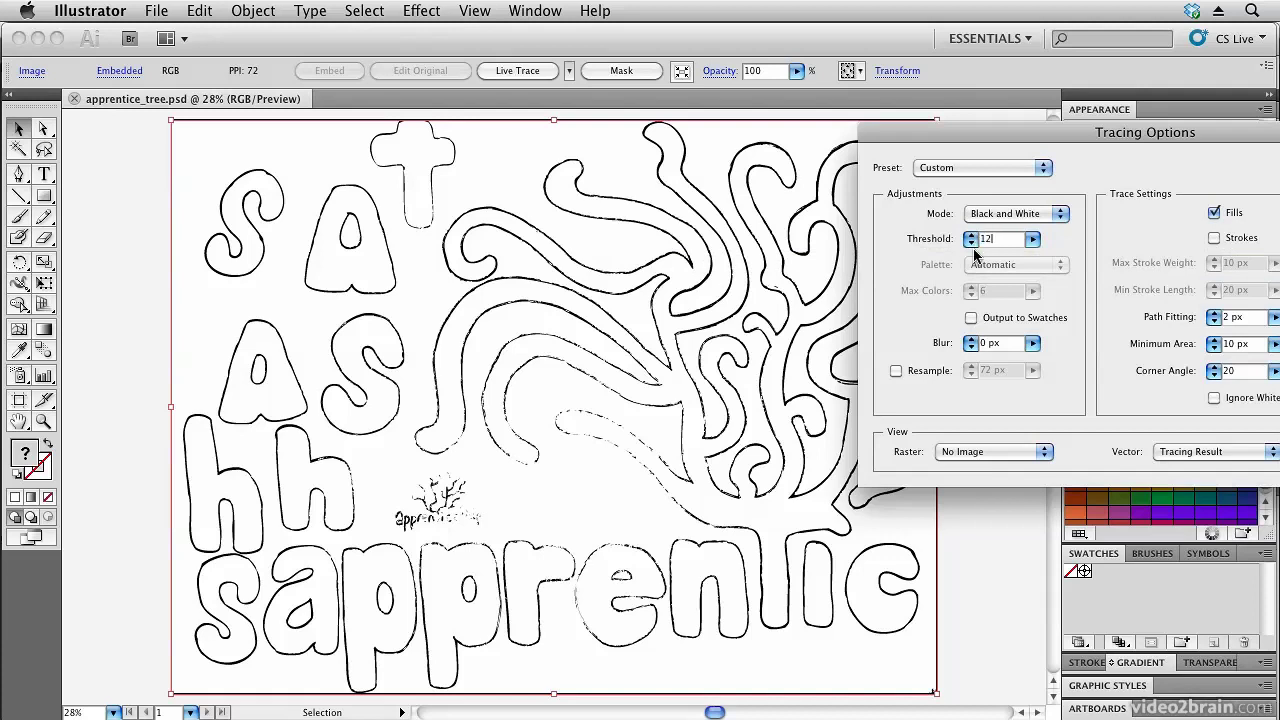
key(Tab)
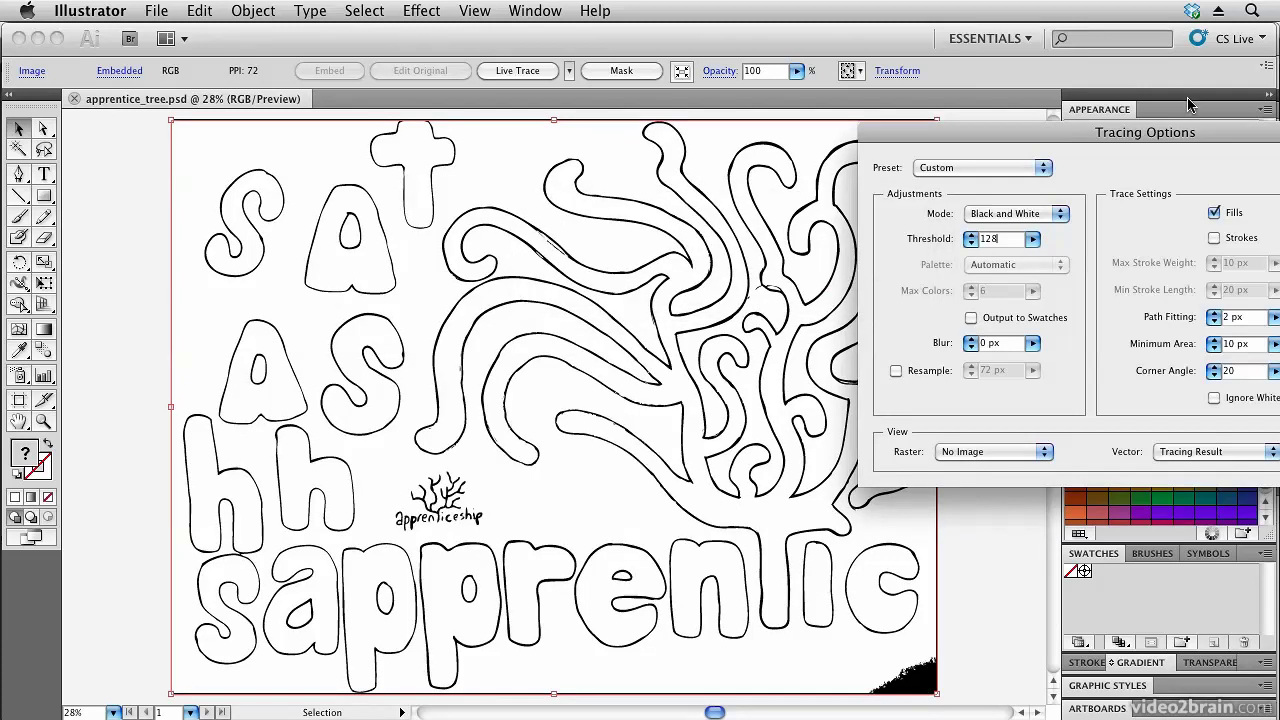
mouse_move(1157, 147)
mouse_down()
mouse_move(1155, 125)
mouse_move(1034, 22)
mouse_move(920, 13)
mouse_up()
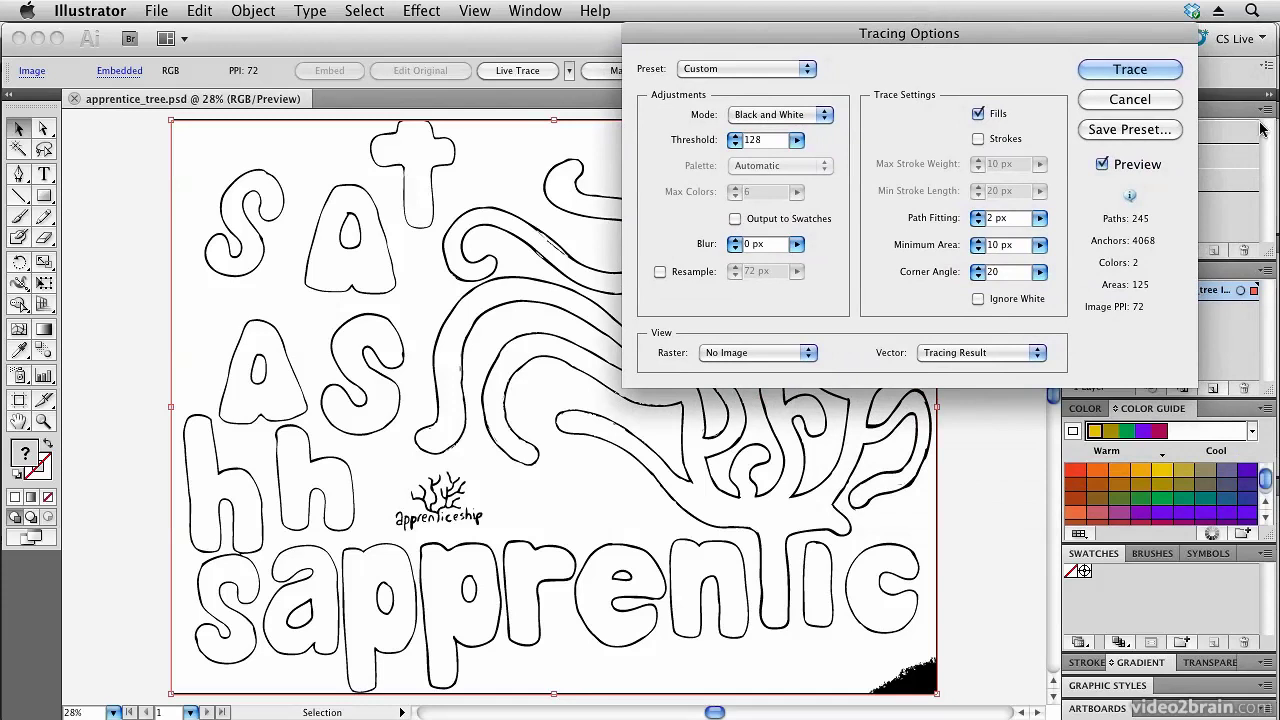
Step: Switch the trace to strokes only by checking Strokes and unchecking Fills
drag(971, 31, 1014, 325)
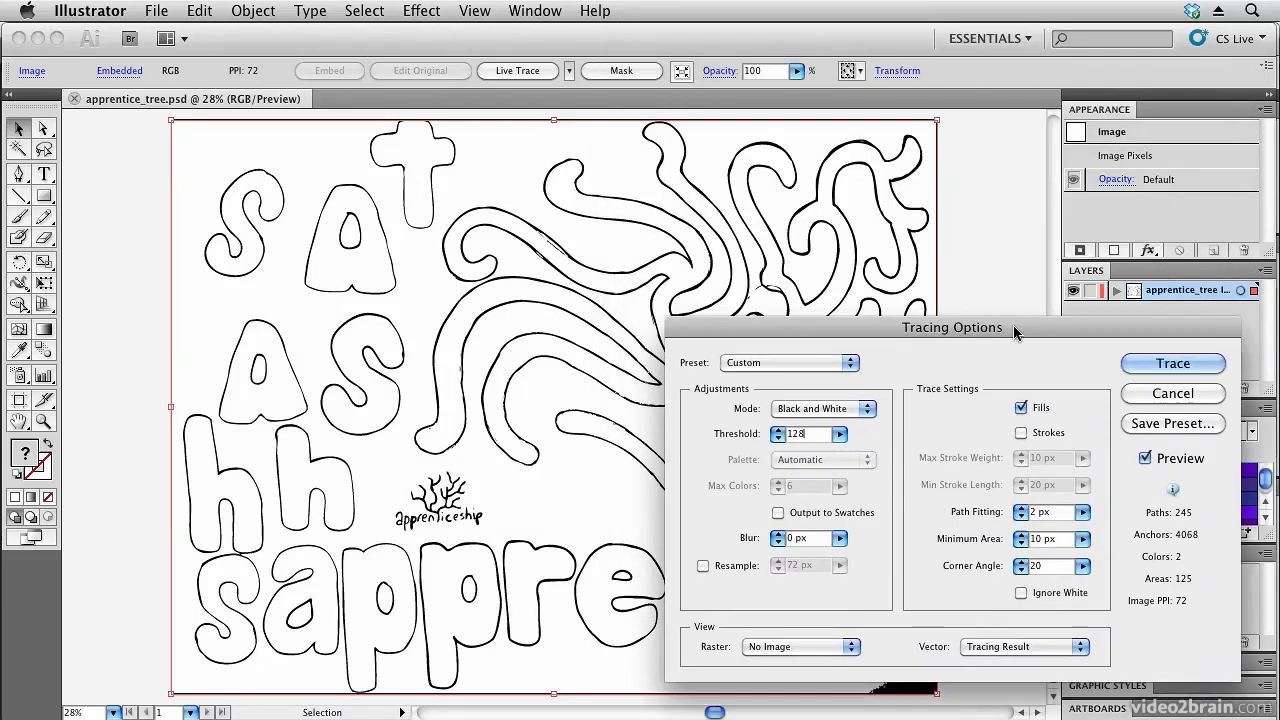
click(1021, 432)
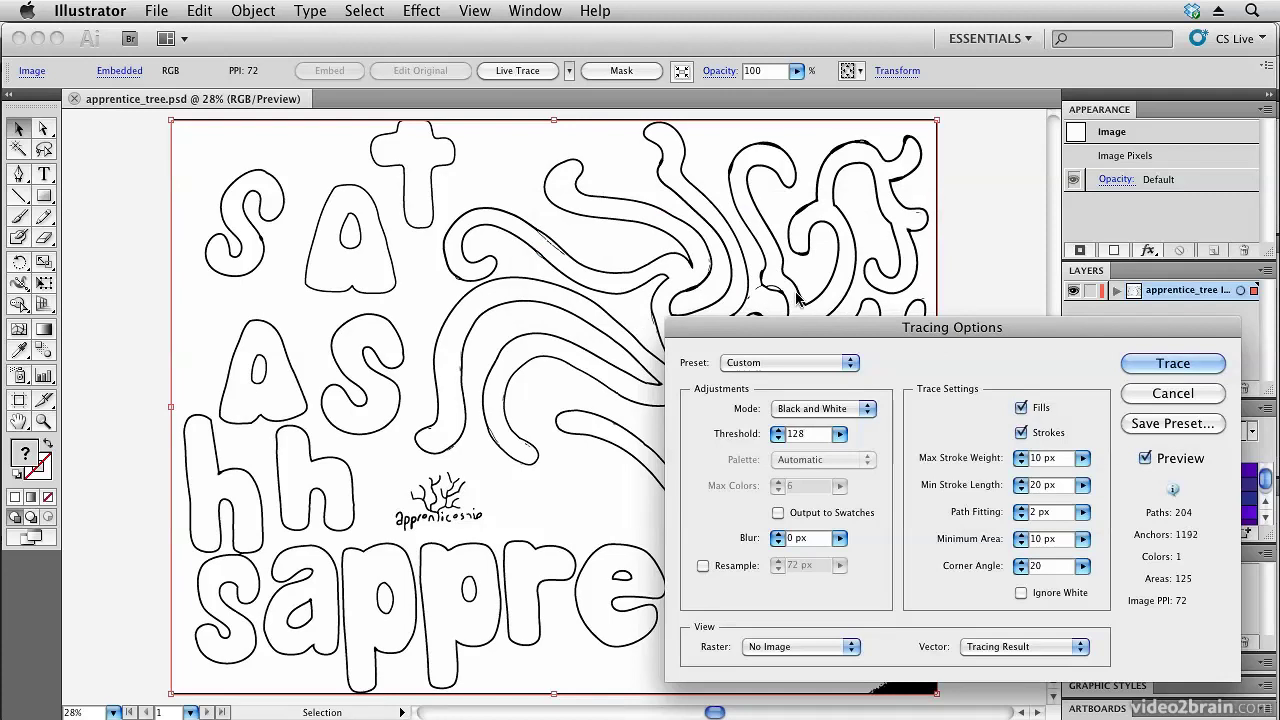
click(1021, 408)
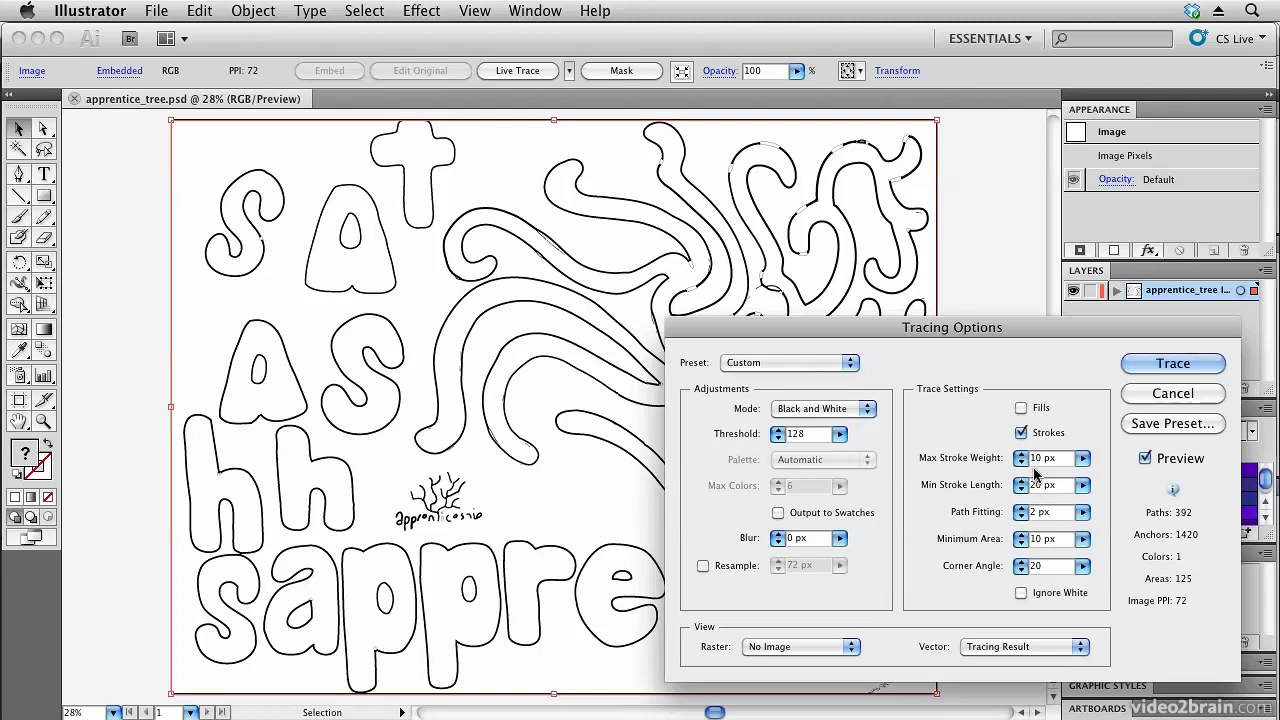
Step: Adjust the Max Stroke Weight slider, ending at 17 px
click(1085, 460)
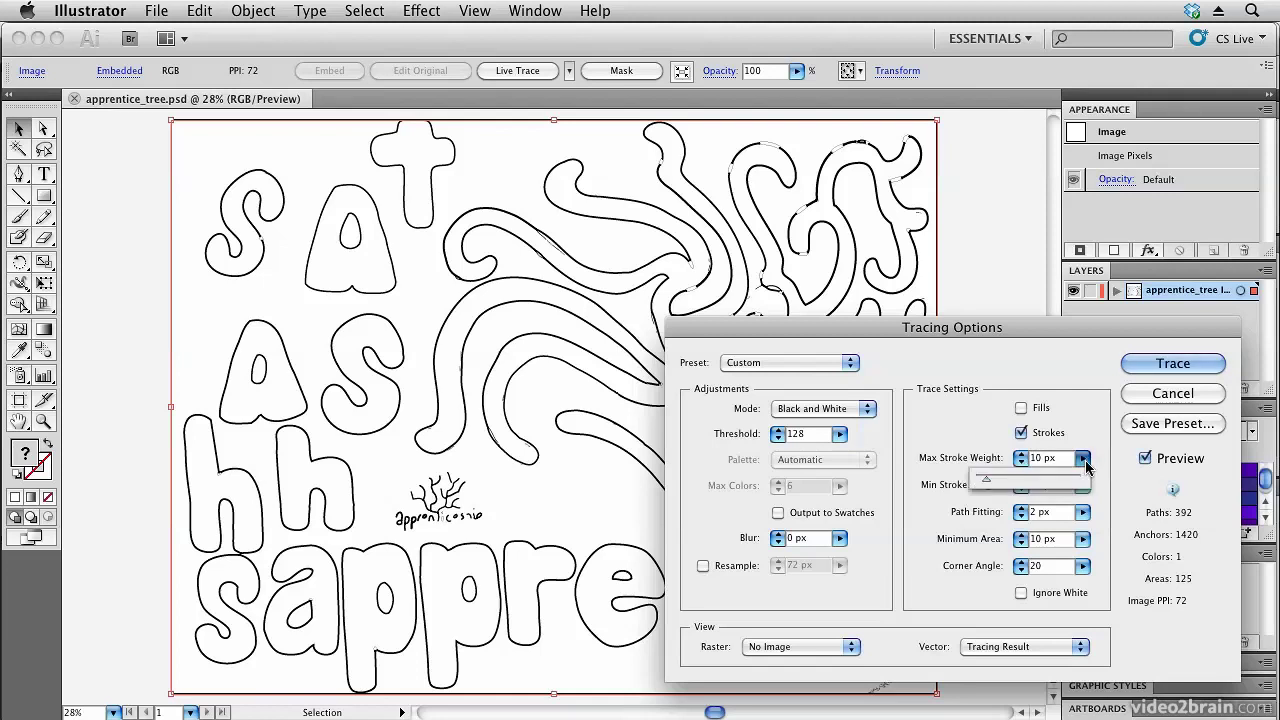
drag(990, 485, 962, 484)
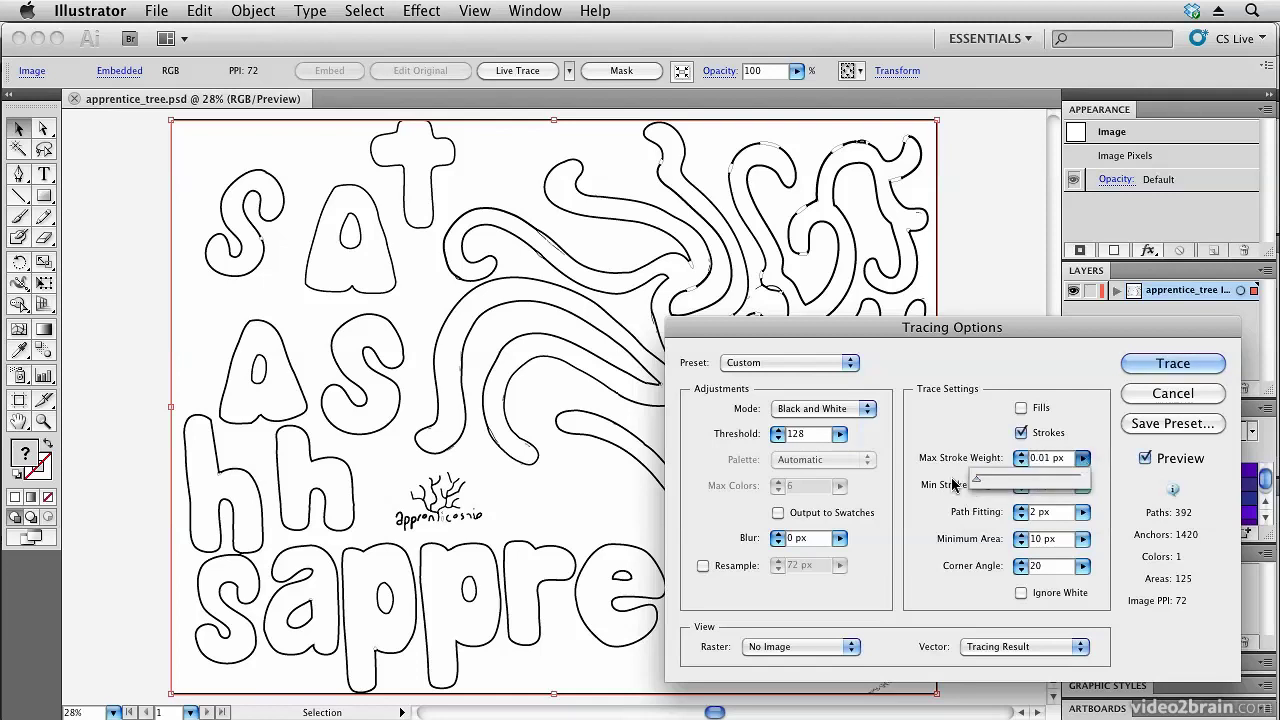
click(962, 428)
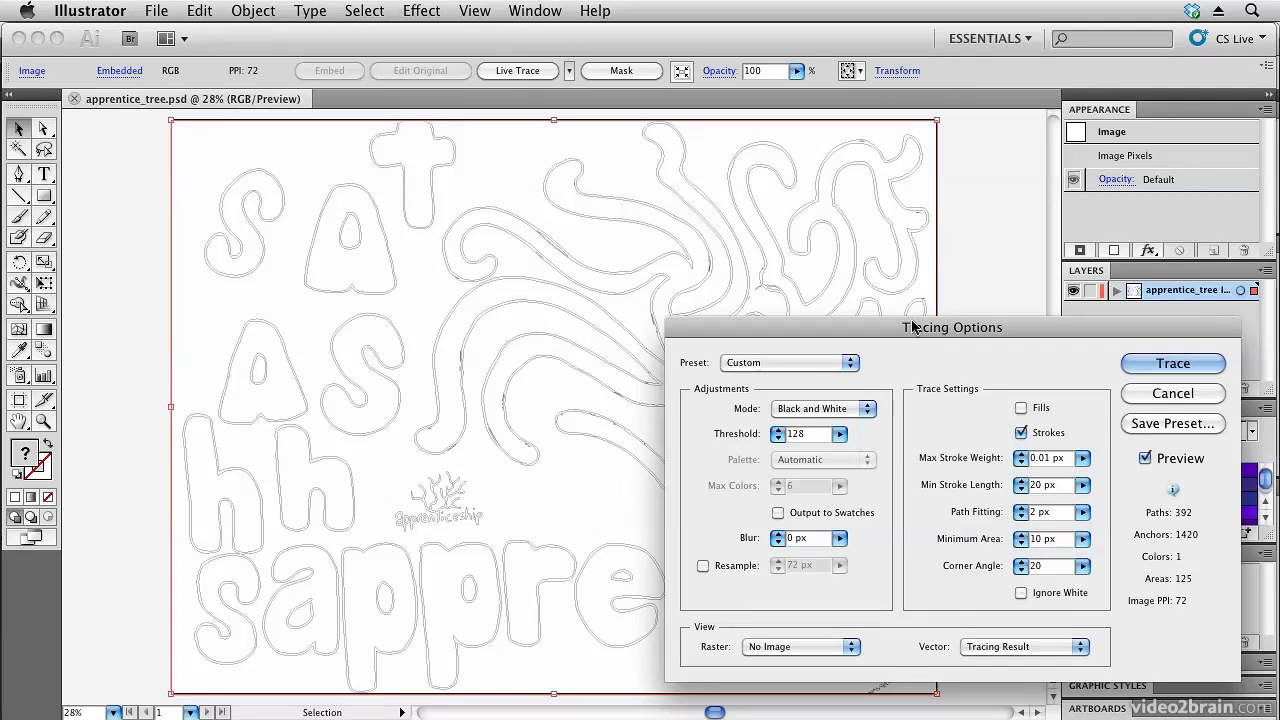
click(1084, 458)
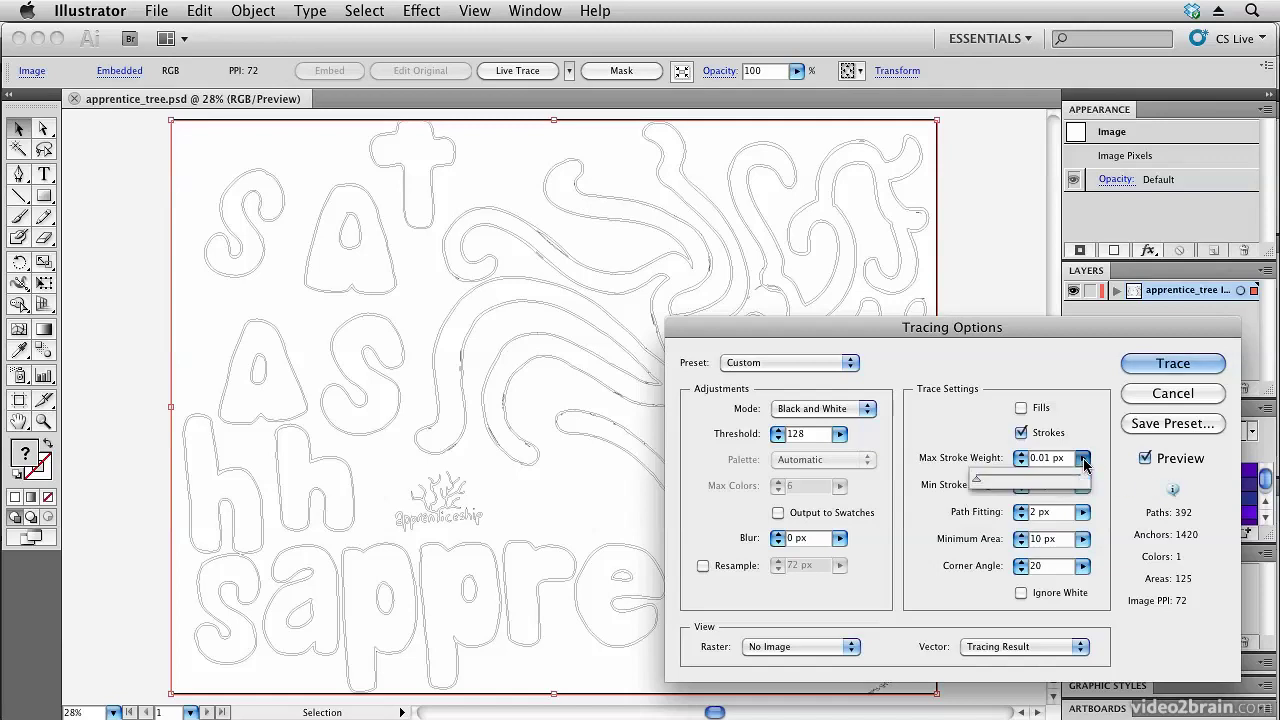
drag(980, 482, 986, 484)
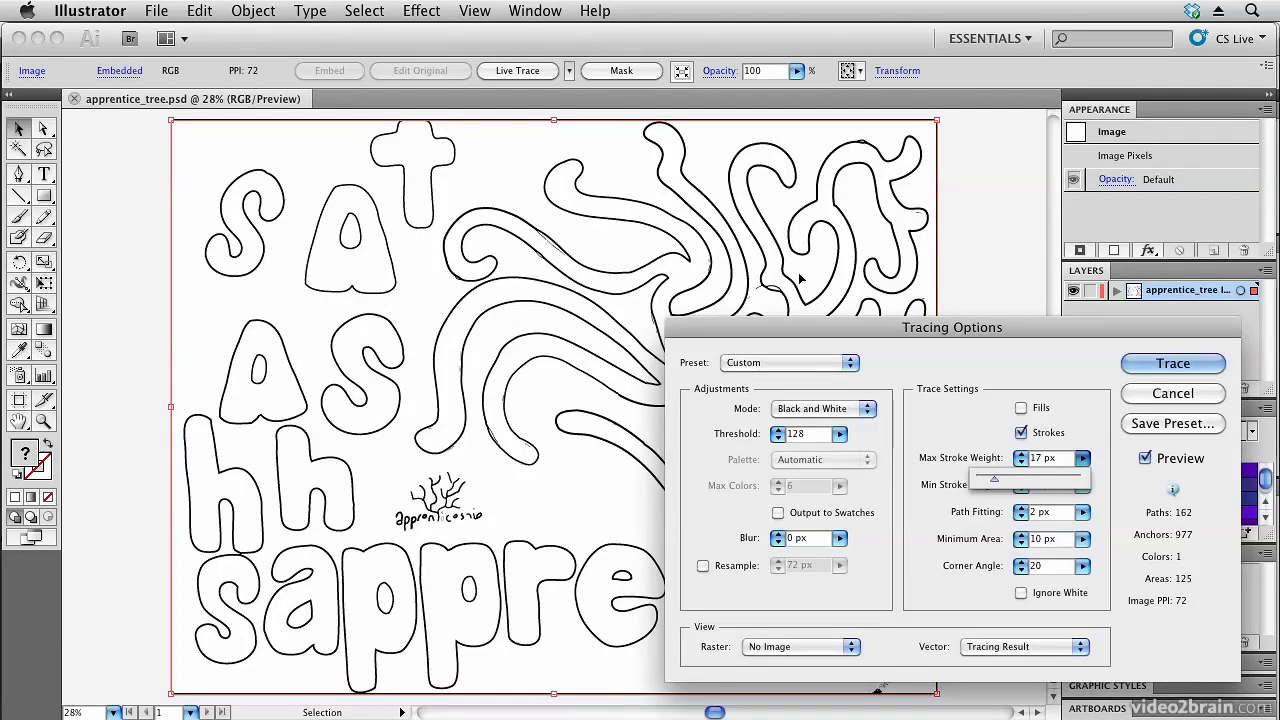
mouse_move(1034, 334)
mouse_down()
mouse_move(1050, 714)
mouse_move(906, 557)
mouse_move(792, 294)
mouse_move(823, 316)
mouse_up()
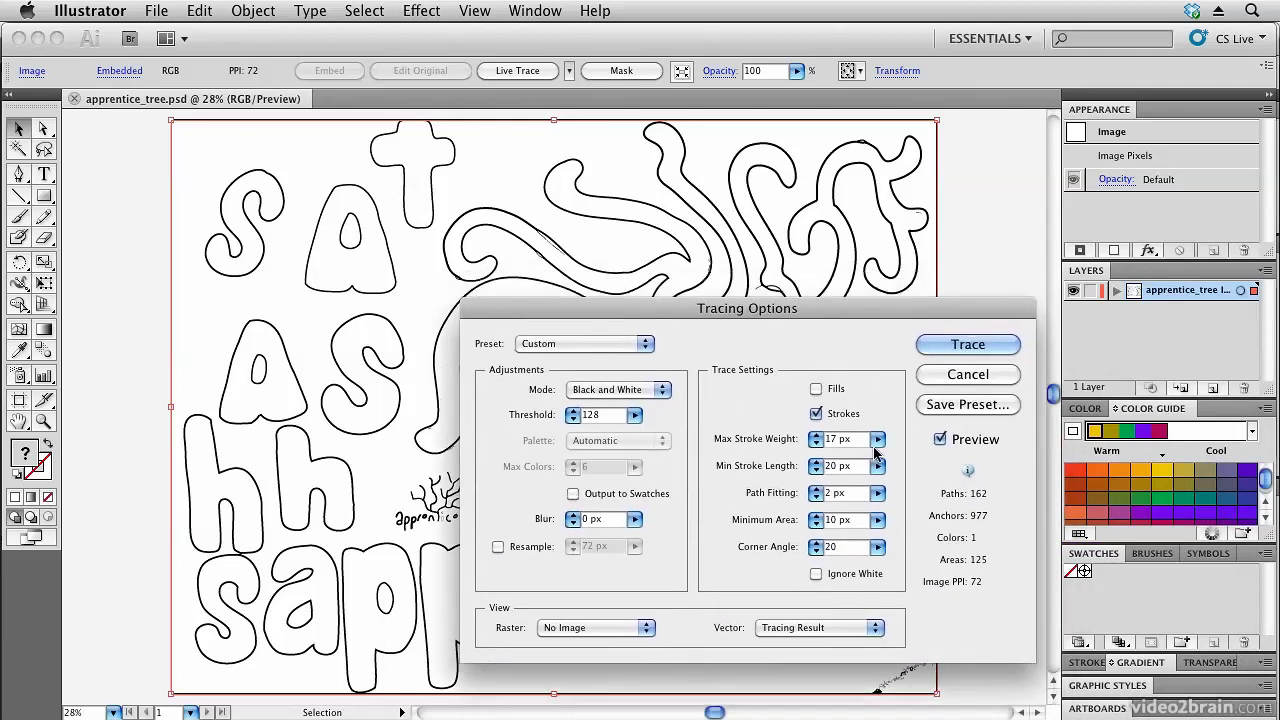
Step: Raise Max Stroke Weight to 20 px, turn Preview off, and run the trace
click(816, 436)
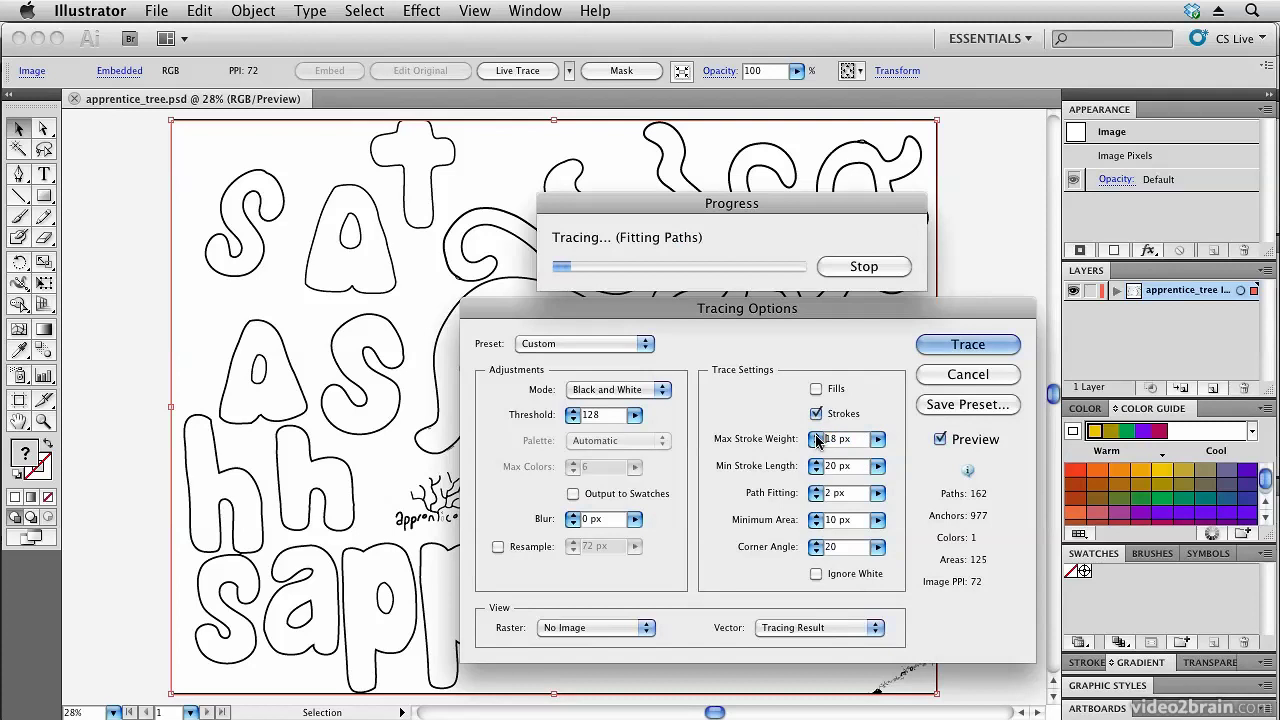
click(940, 440)
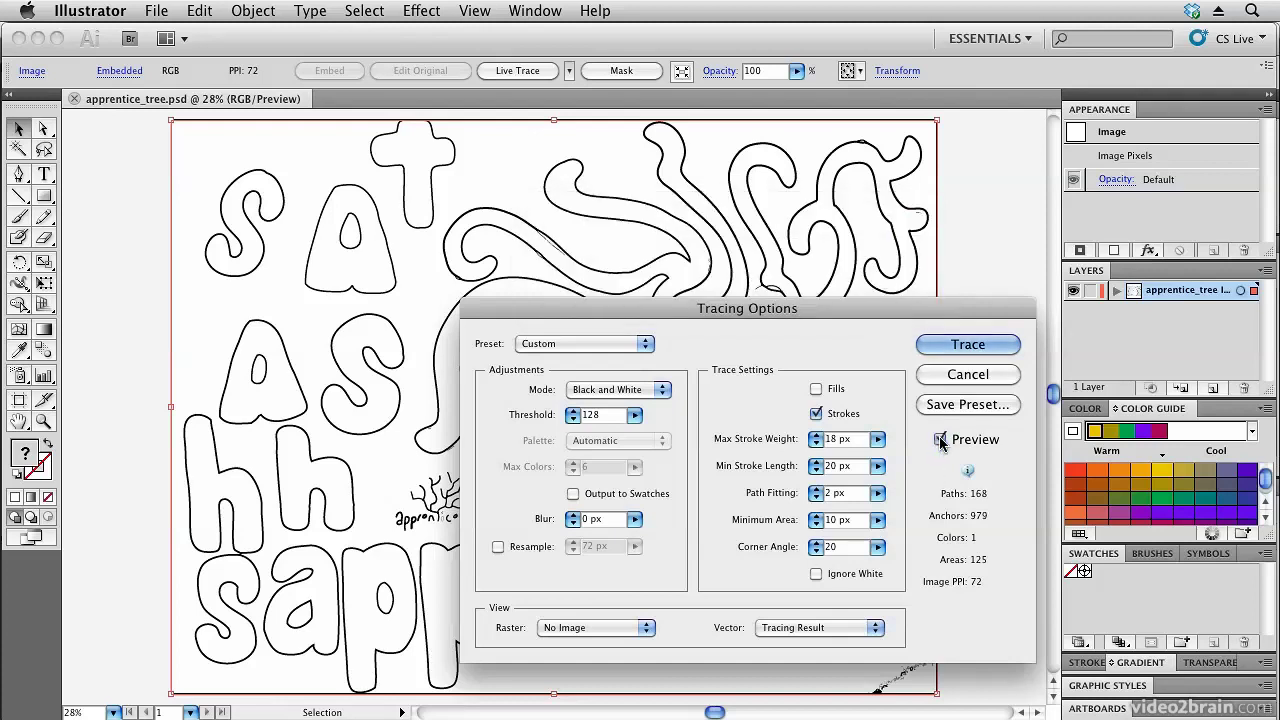
click(817, 437)
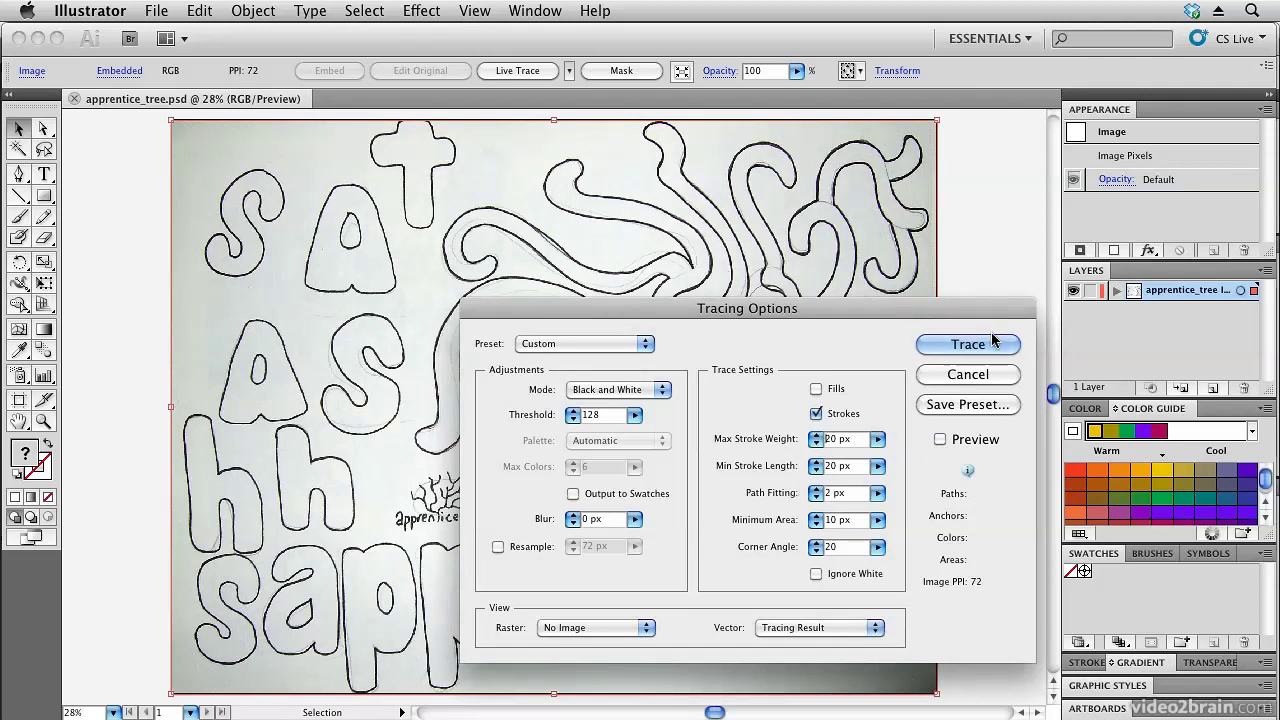
click(966, 347)
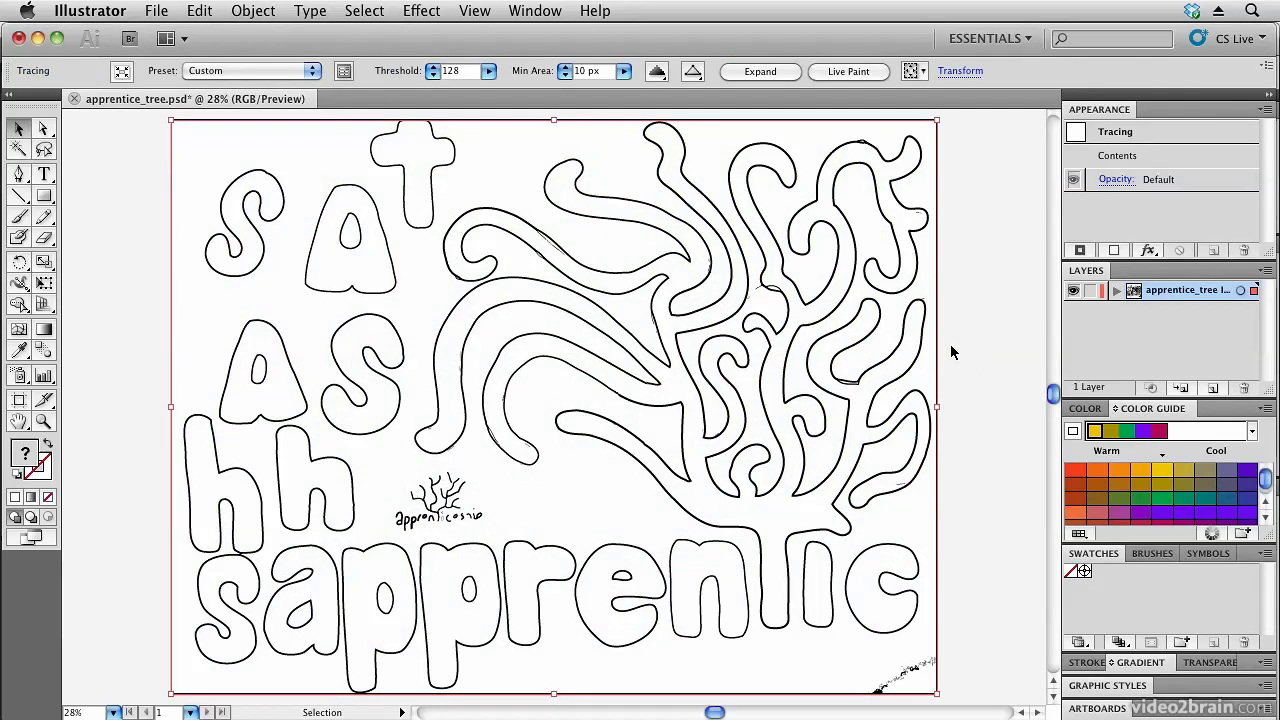
Step: Expand the live trace into a group of editable stroked paths
click(757, 70)
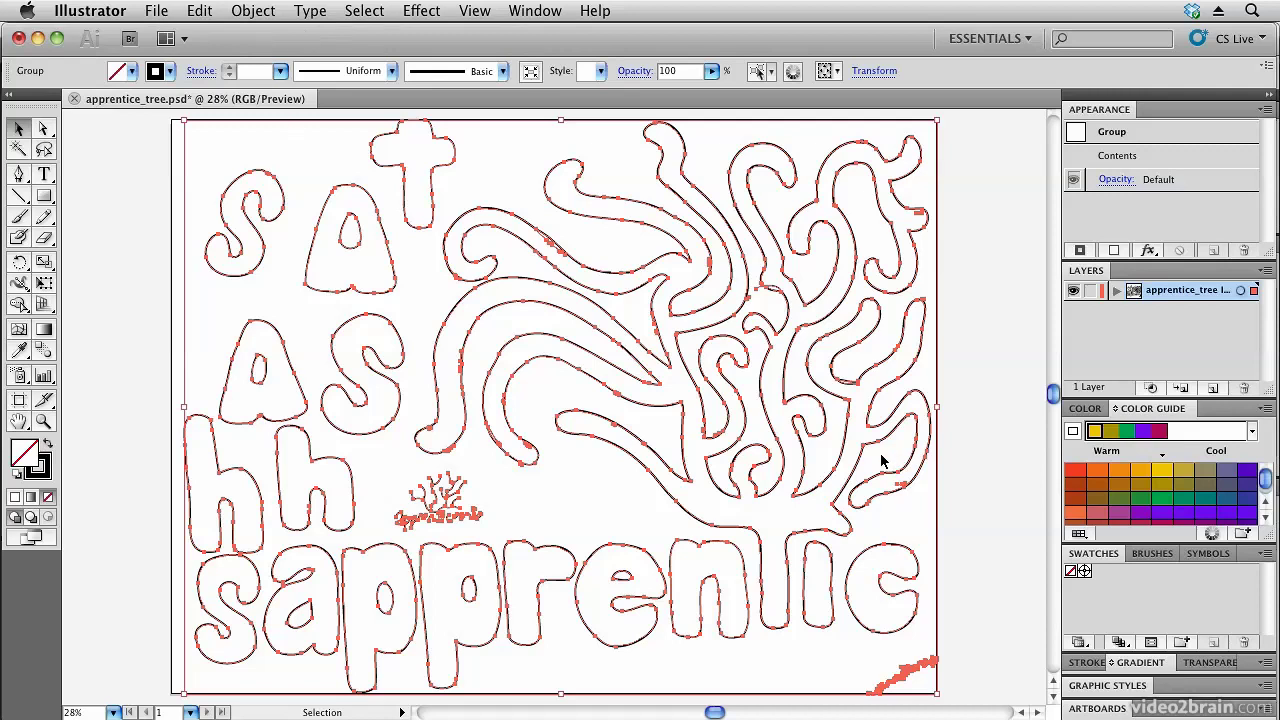
click(92, 14)
mouse_move(90, 74)
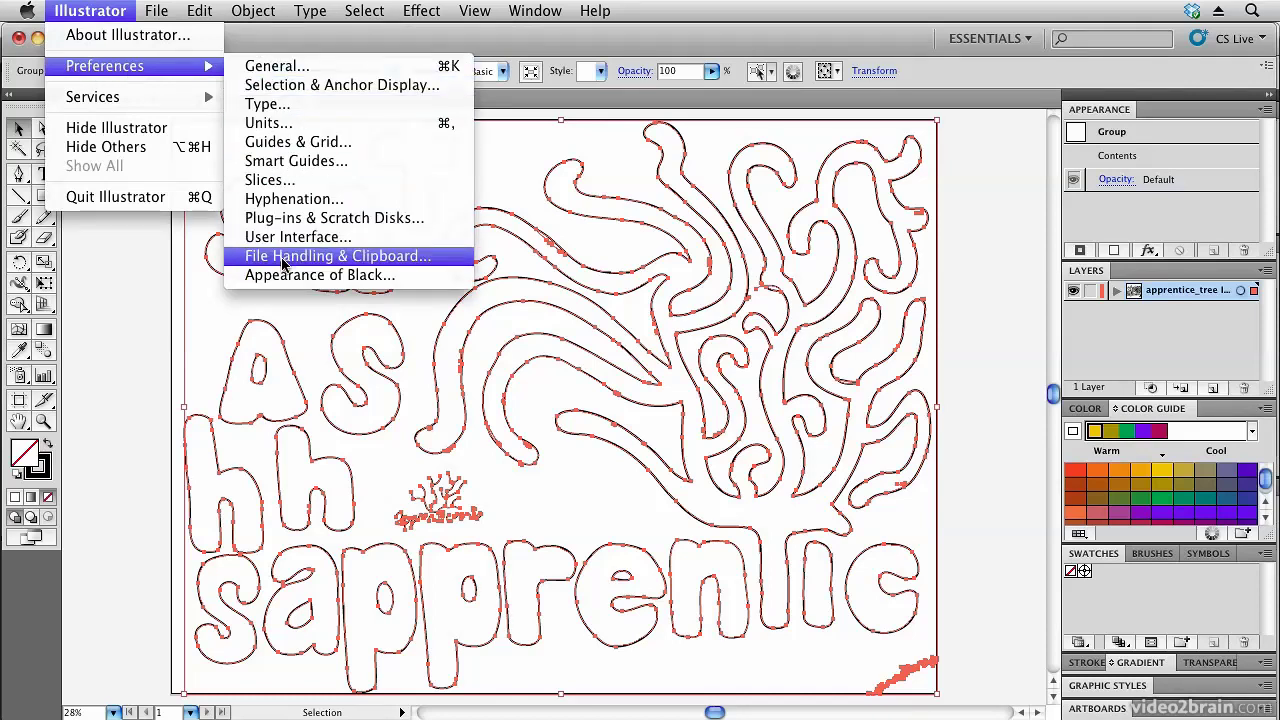
Step: Confirm AICB clipboard with Preserve Paths, copy the expanded paths, and switch to After Effects
click(364, 268)
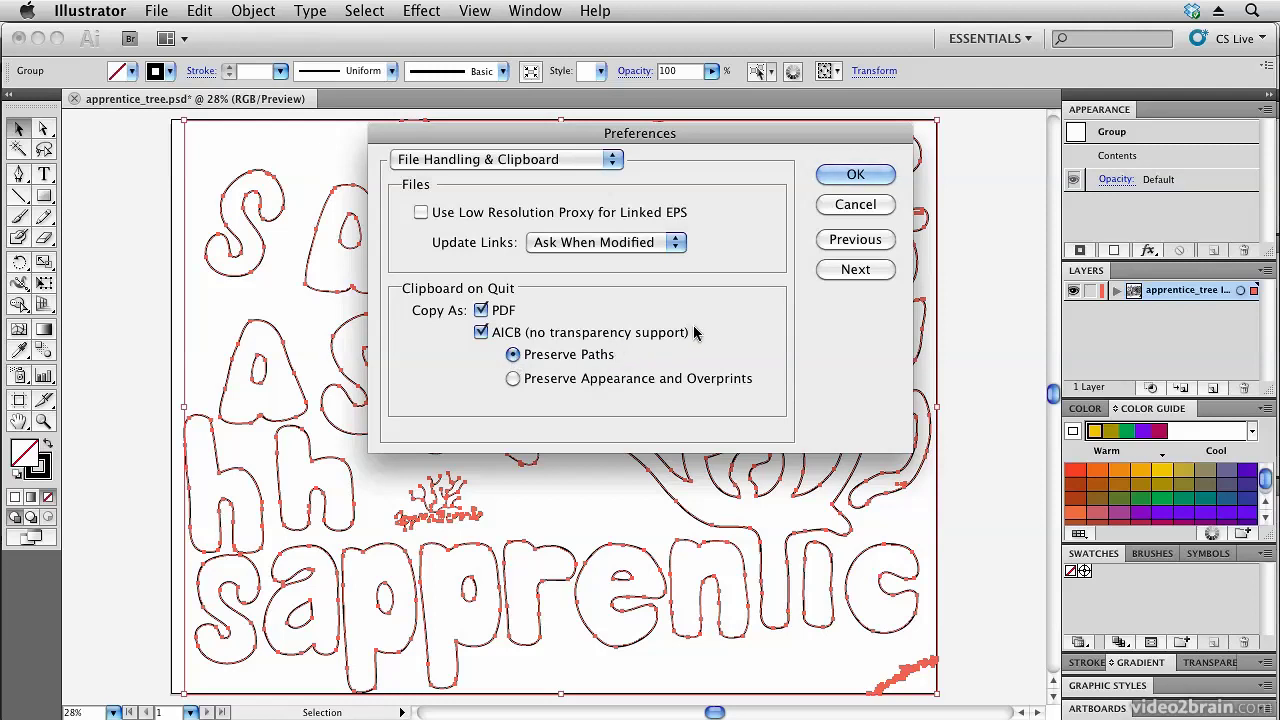
click(852, 176)
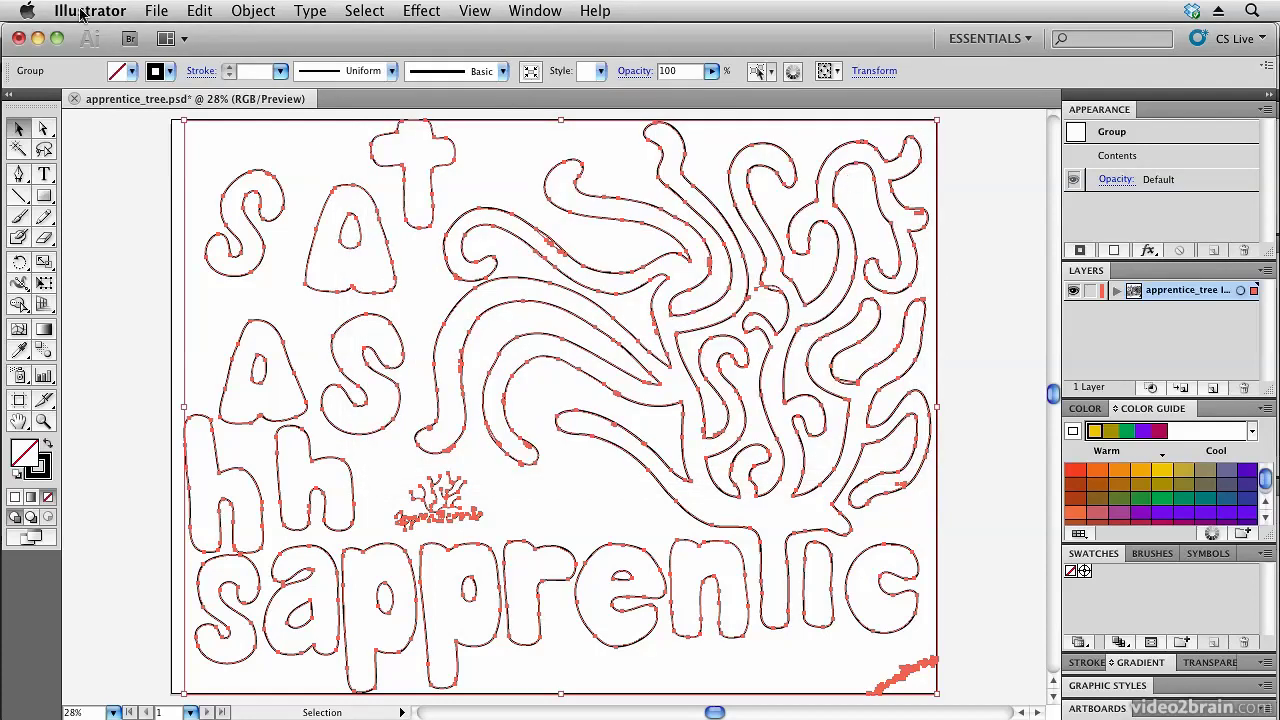
click(204, 12)
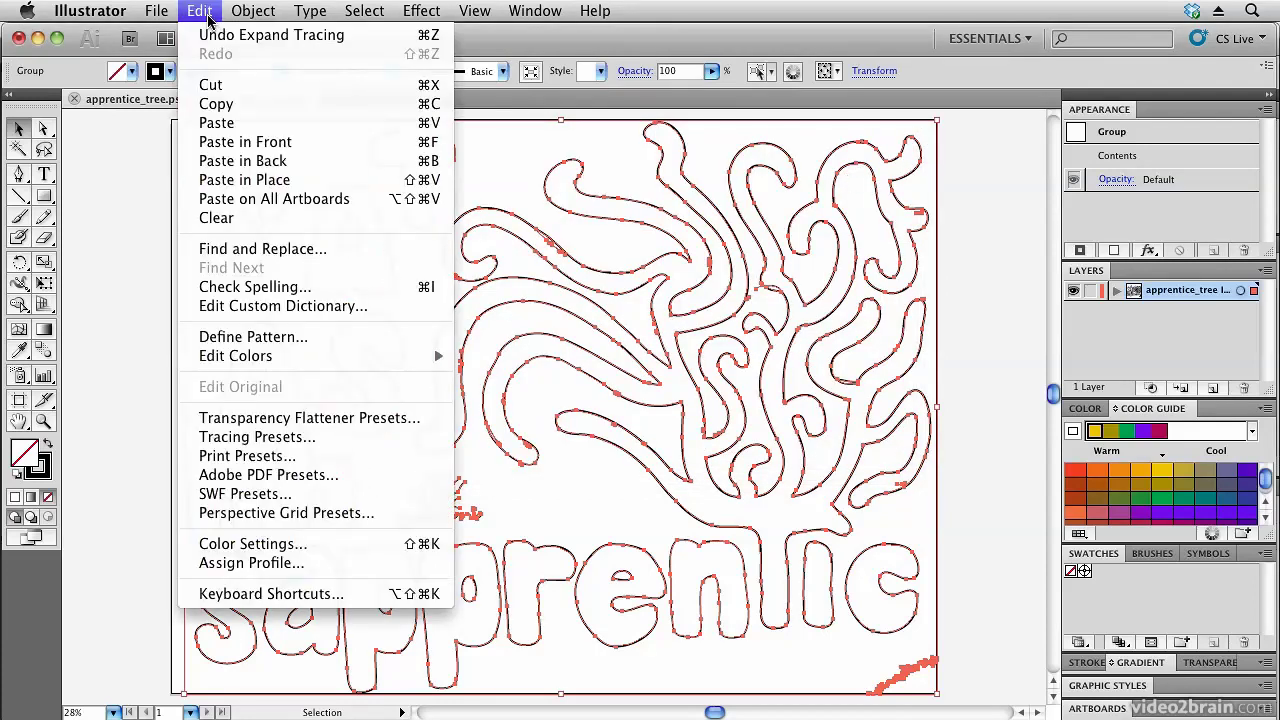
click(227, 107)
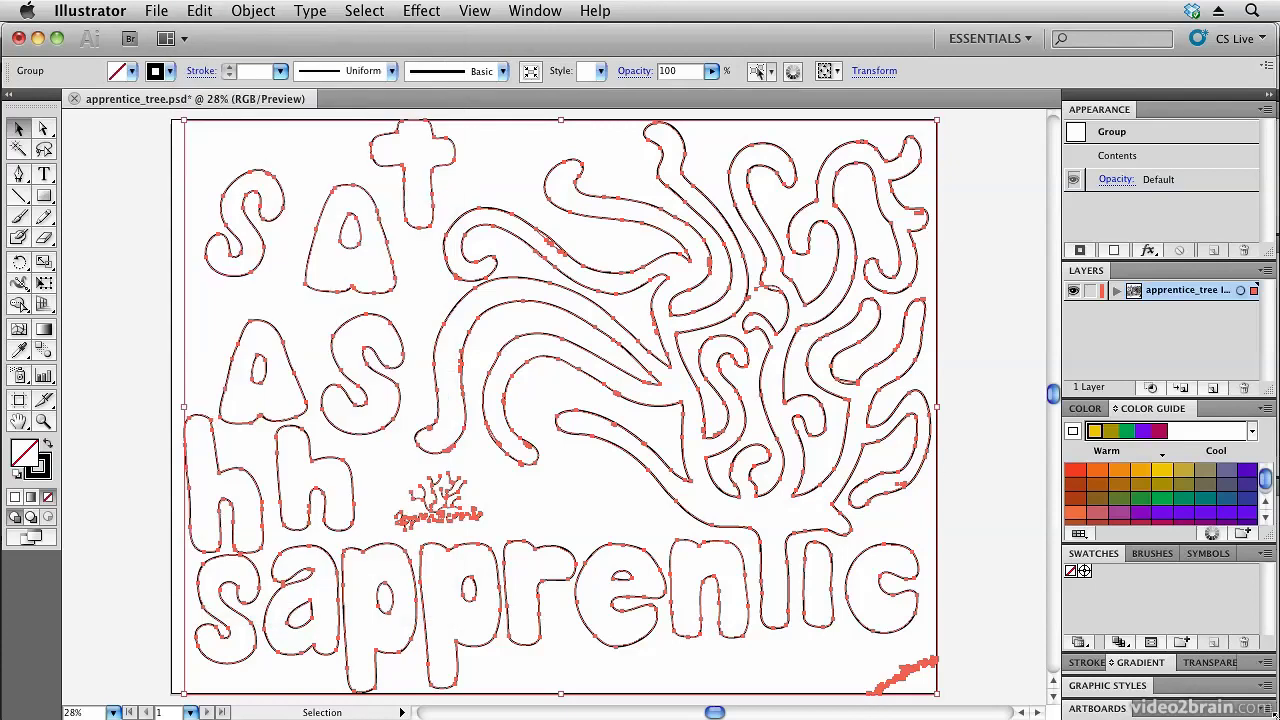
key(super+Tab)
key(super+Tab)
key(super+Tab)
key(super+Tab)
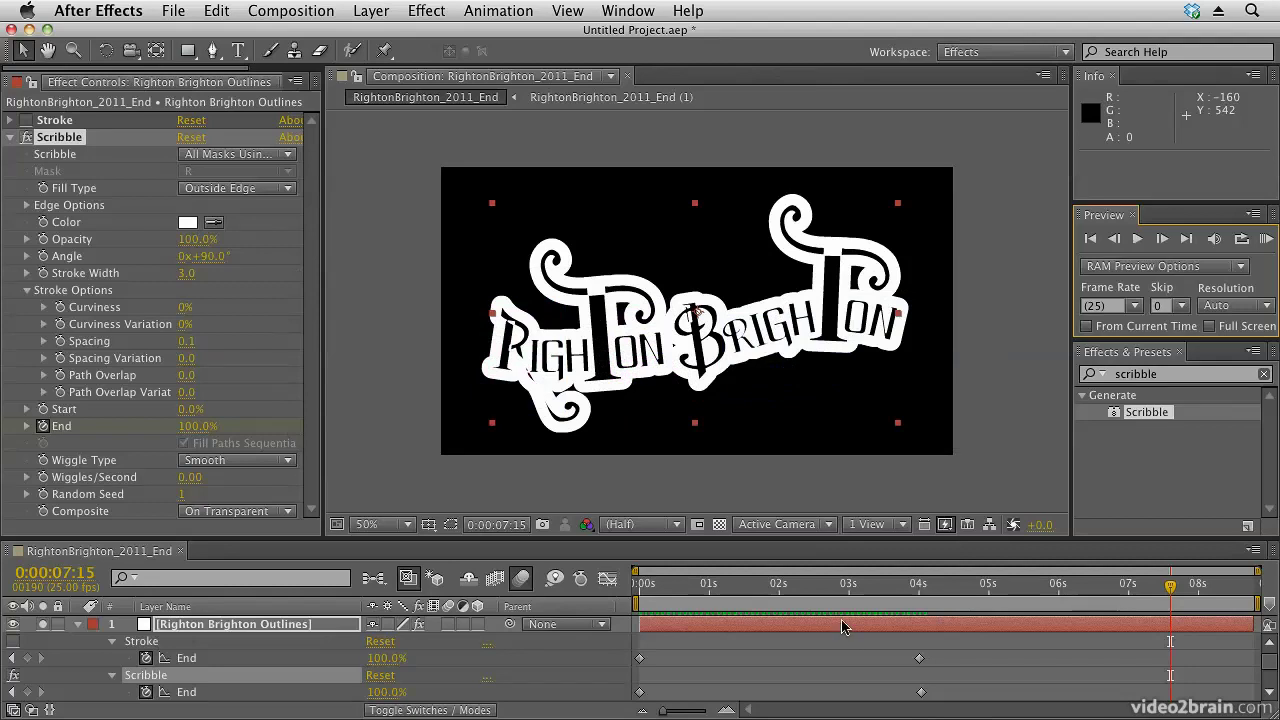
Step: Create a new composition, Comp 1, at HDV/HDTV 720 25 (1280×720)
click(256, 10)
click(262, 34)
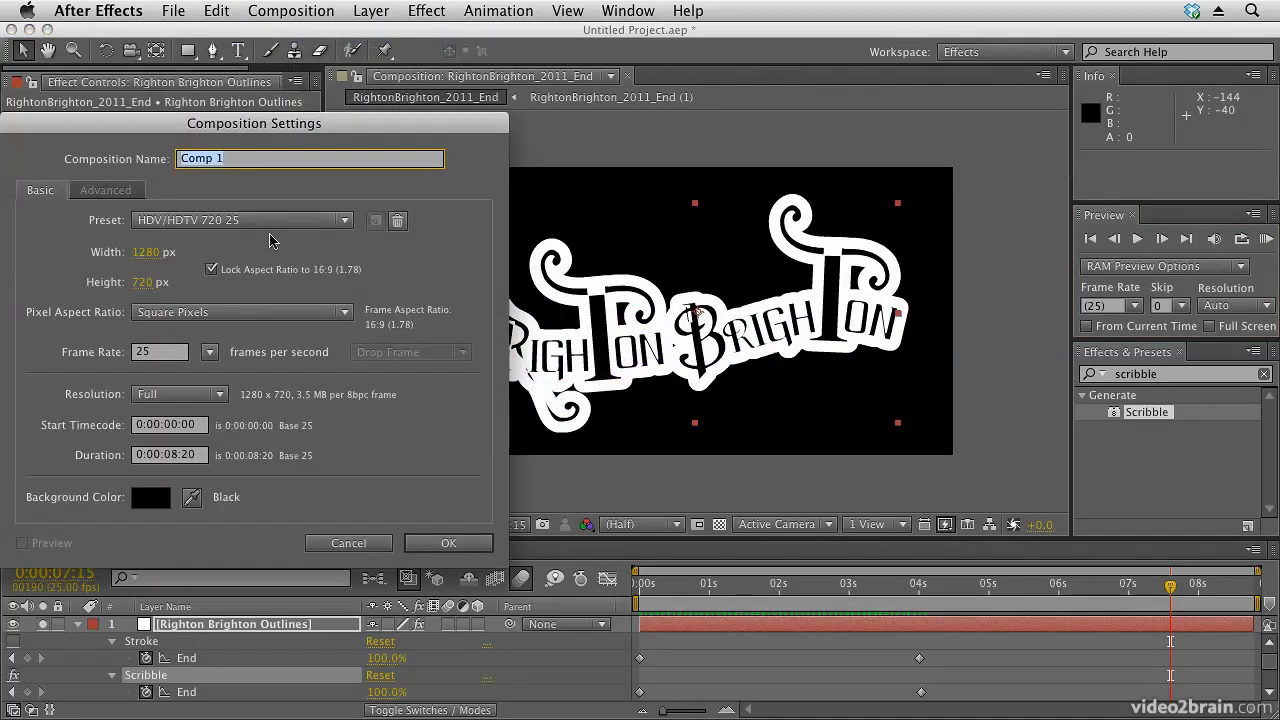
click(455, 546)
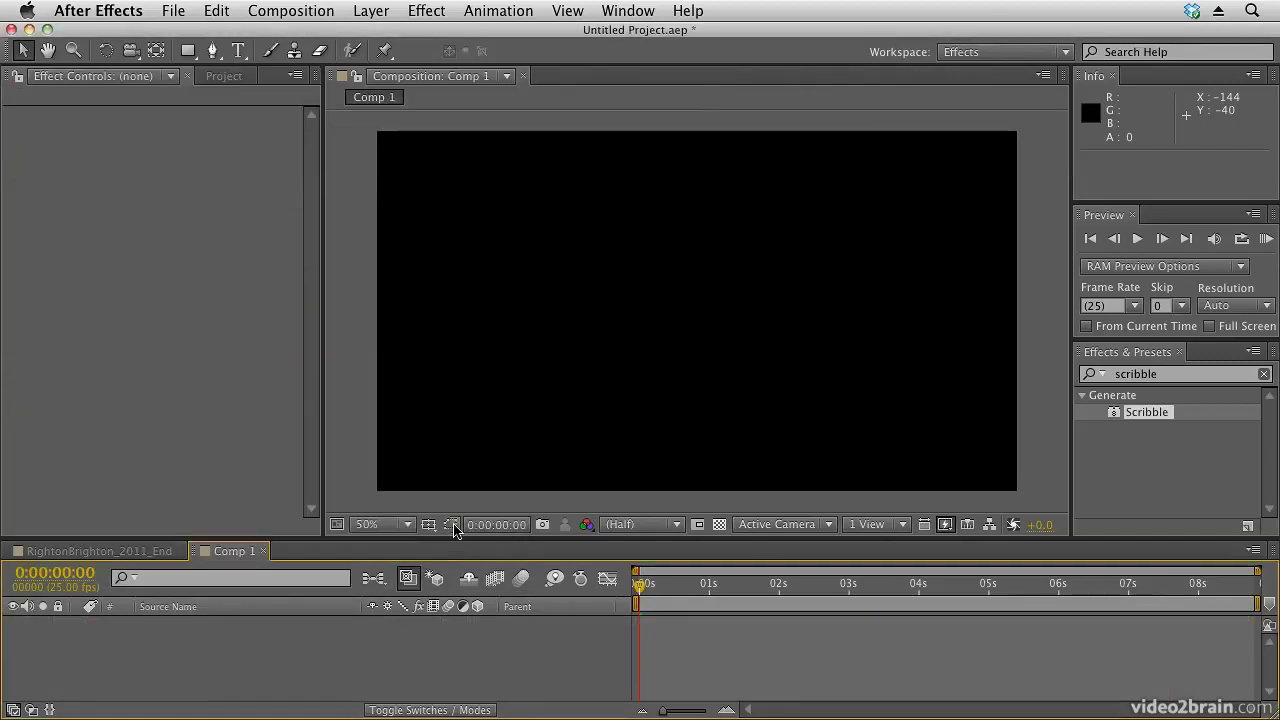
Step: Add a comp-sized 1280×720 solid layer named Black Solid 1
click(386, 11)
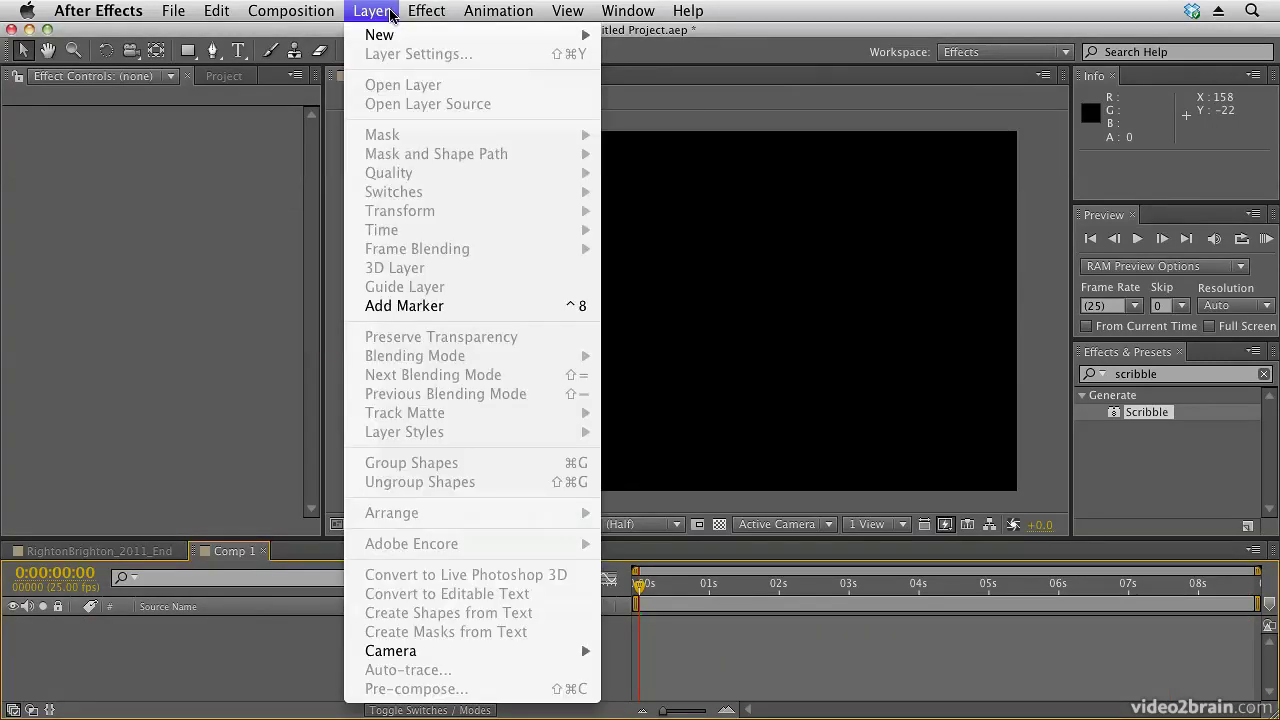
mouse_move(394, 34)
click(638, 58)
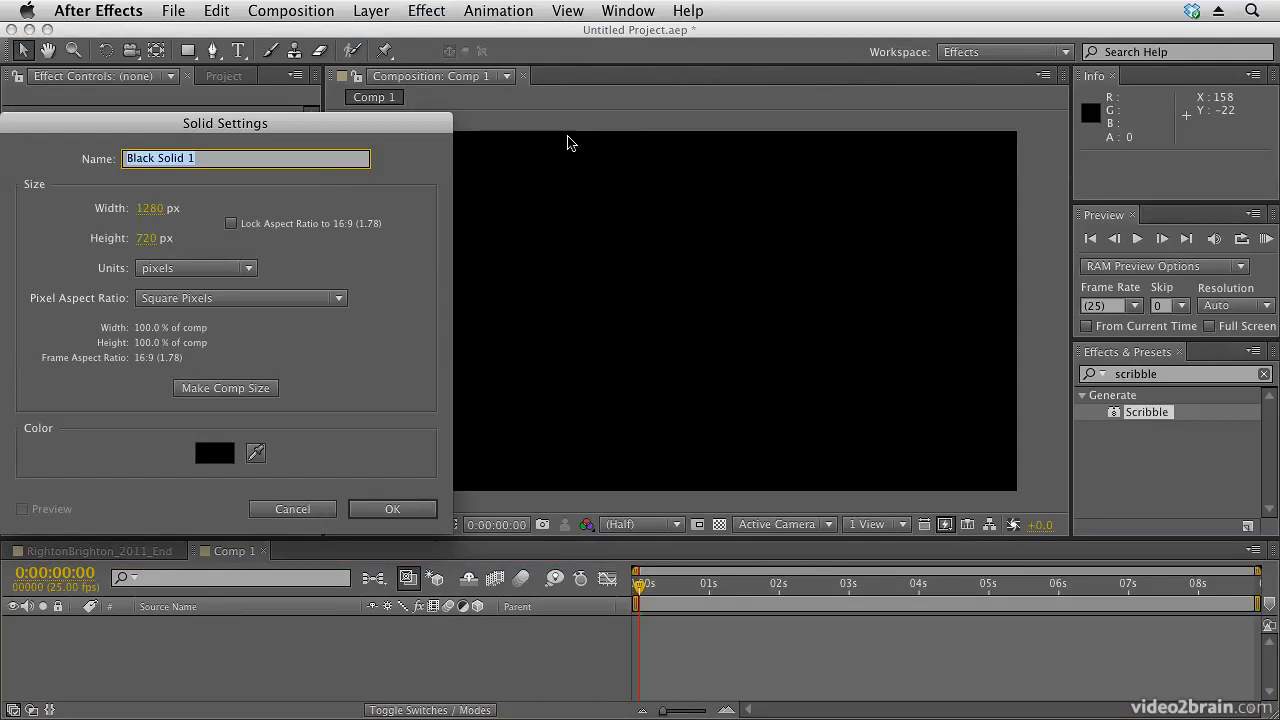
click(266, 390)
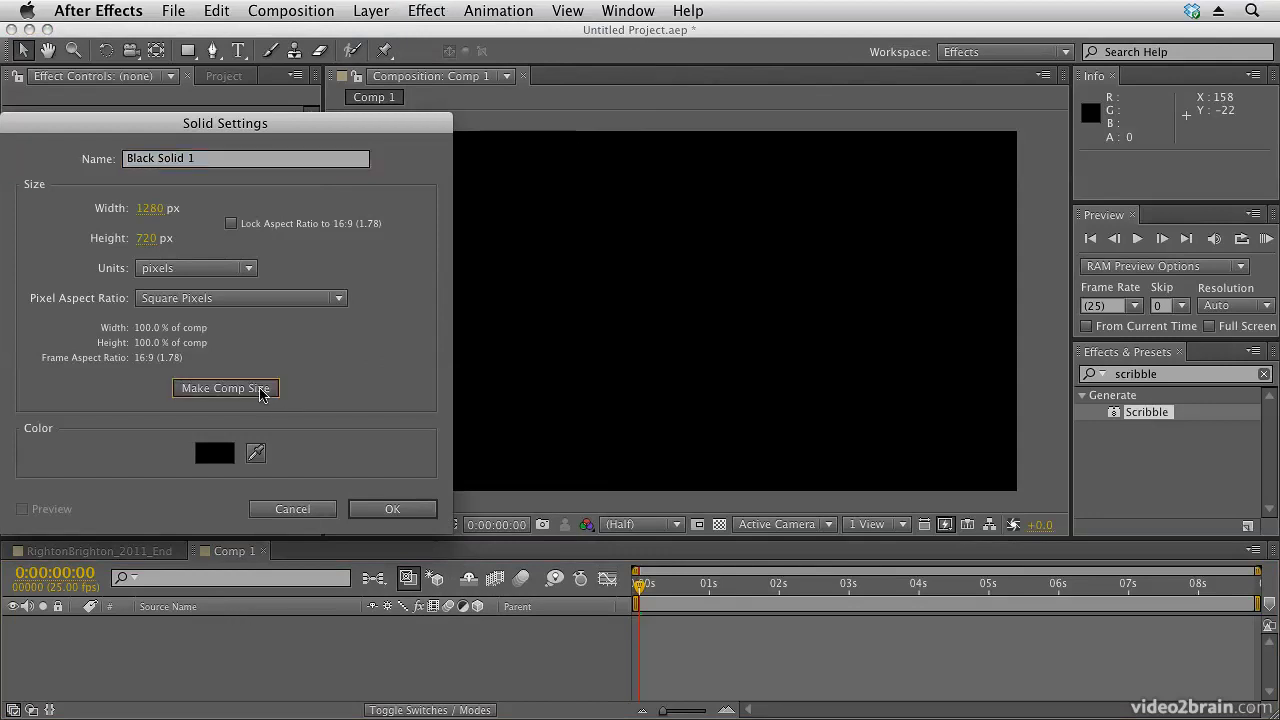
click(378, 509)
Step: Paste the copied lettering paths onto Black Solid 1 as masks and show their outlines
click(217, 10)
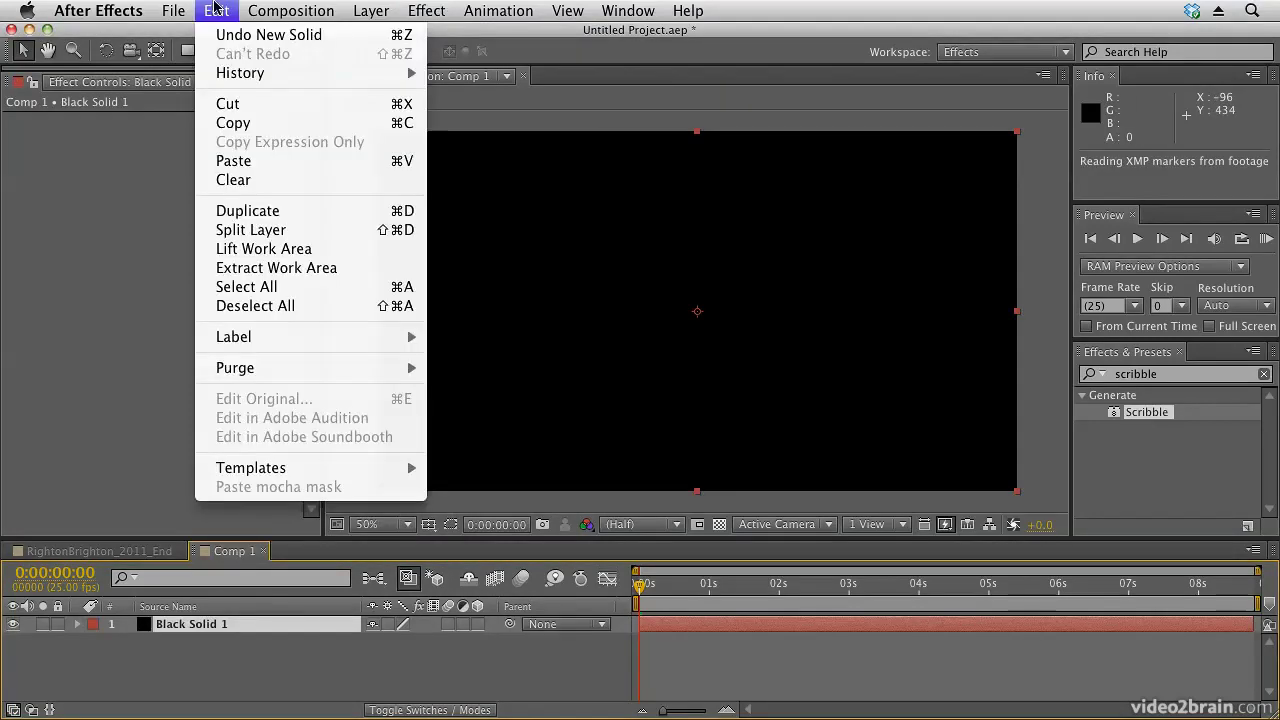
click(245, 166)
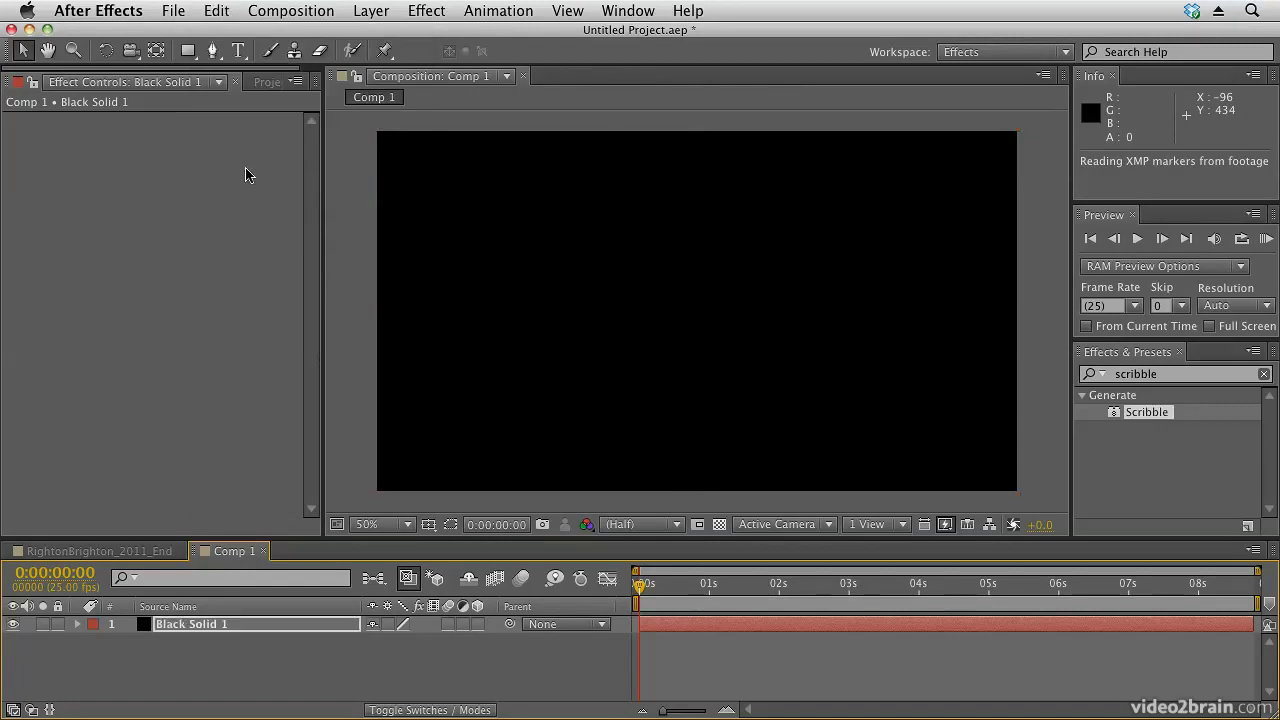
click(450, 524)
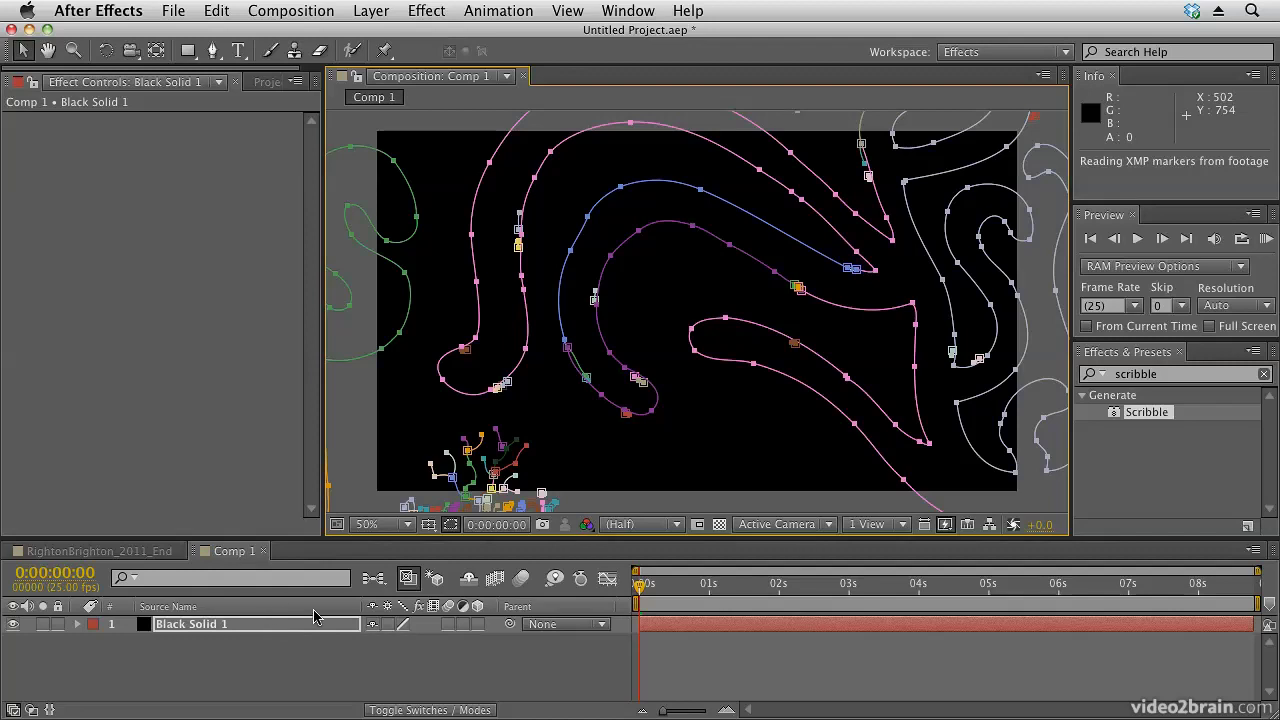
Step: Zoom the viewer to 25% and list Black Solid 1's masks in a maximized Timeline
key(comma)
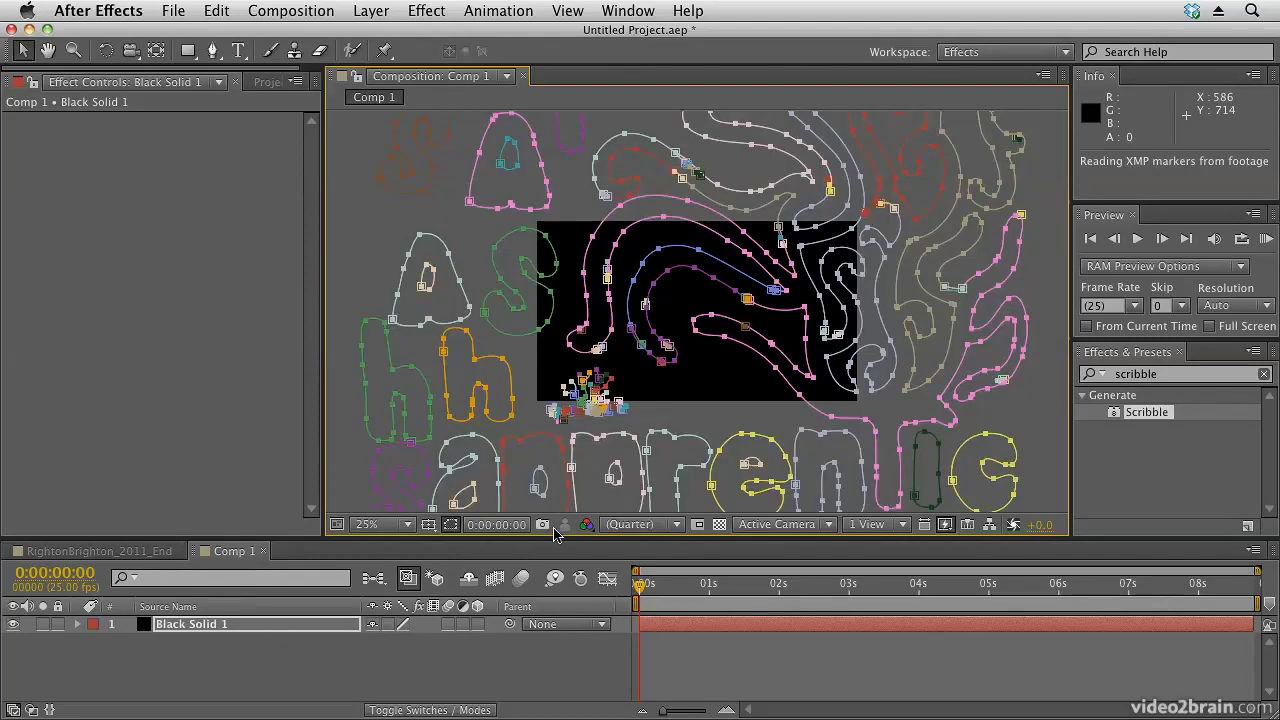
key(comma)
key(comma)
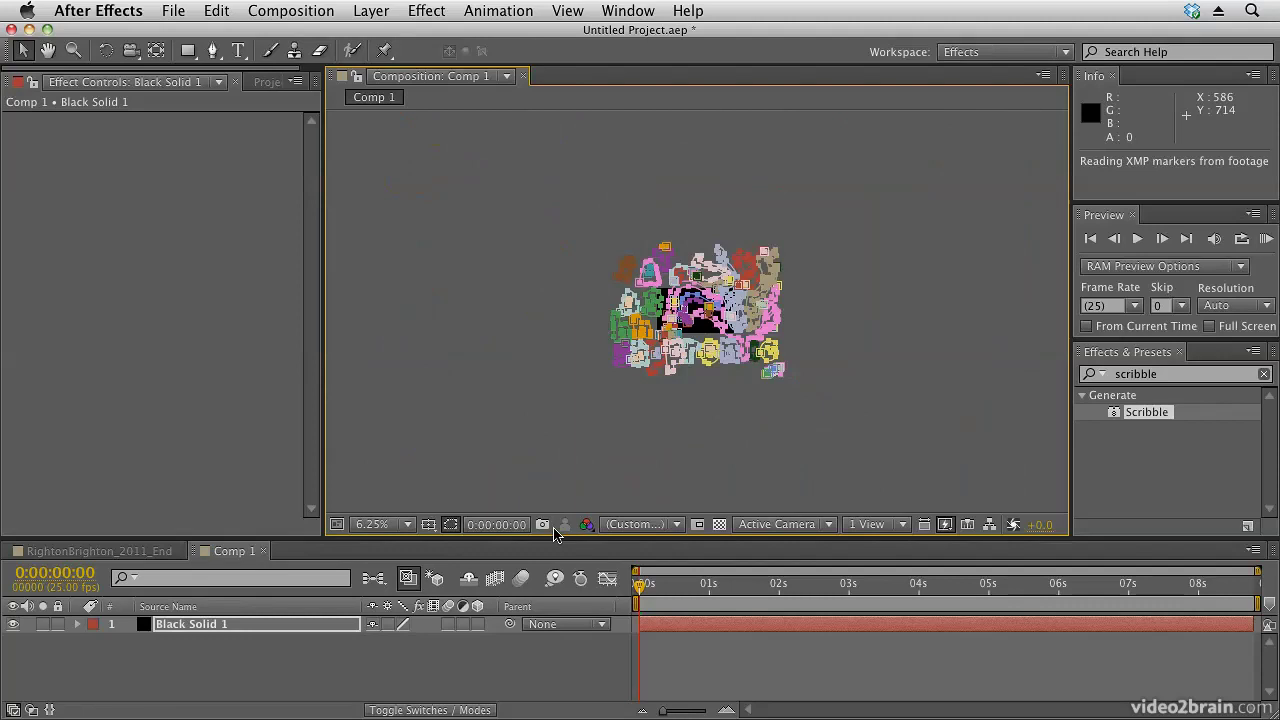
key(period)
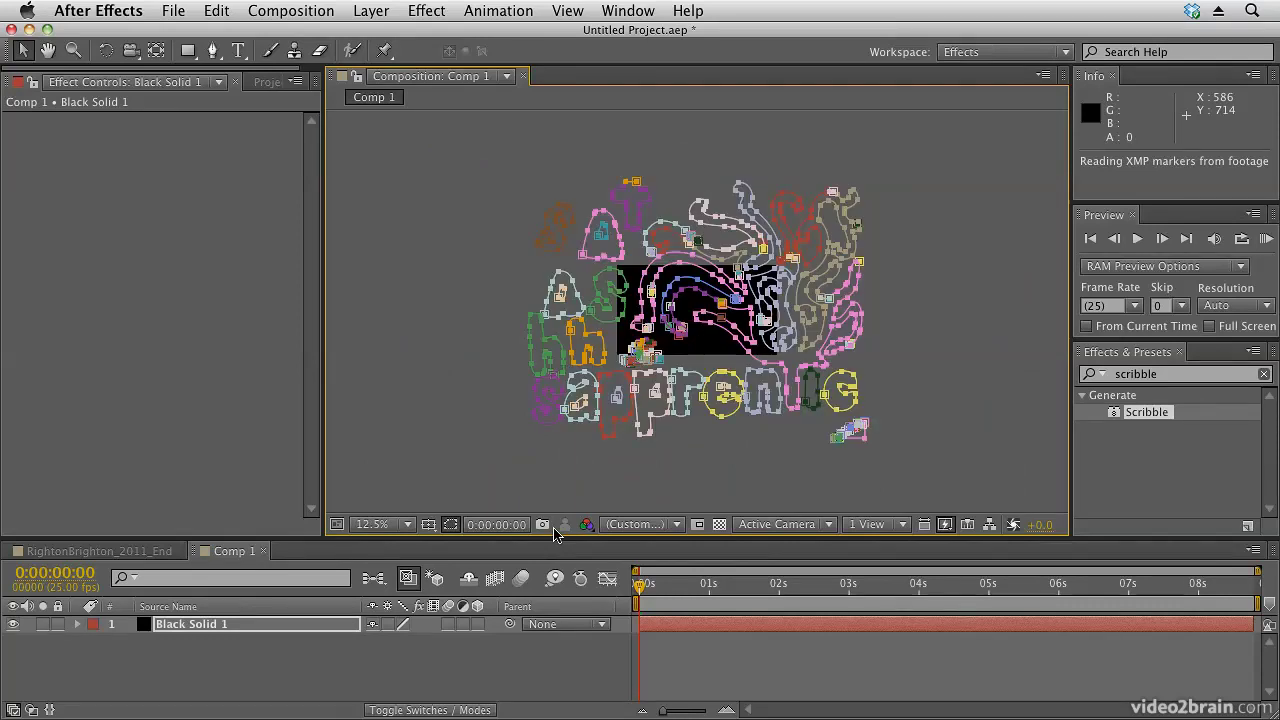
key(period)
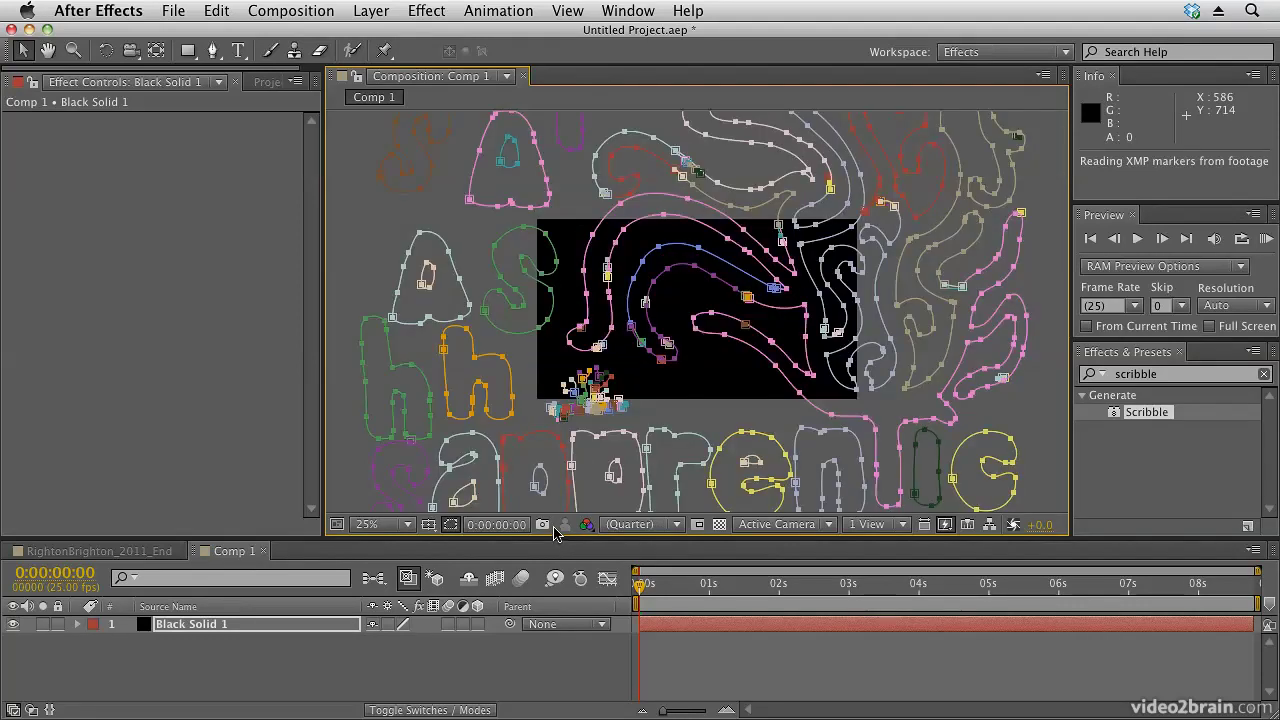
click(272, 628)
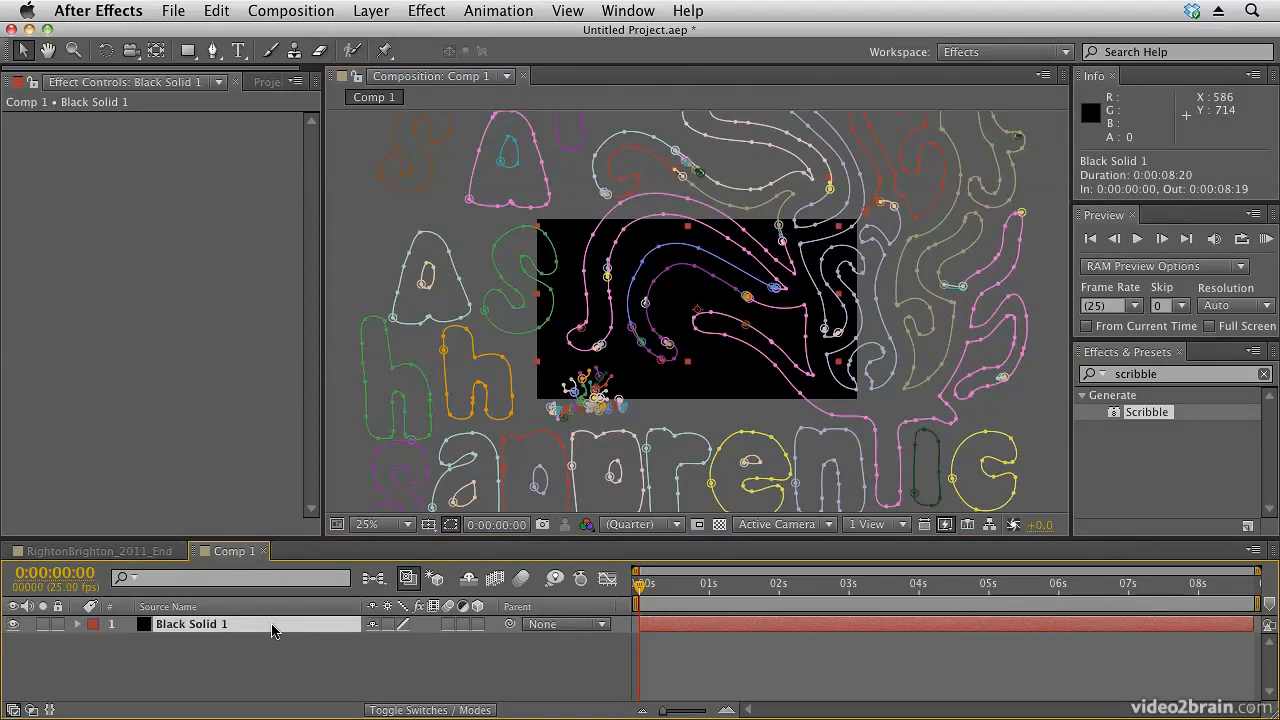
key(m)
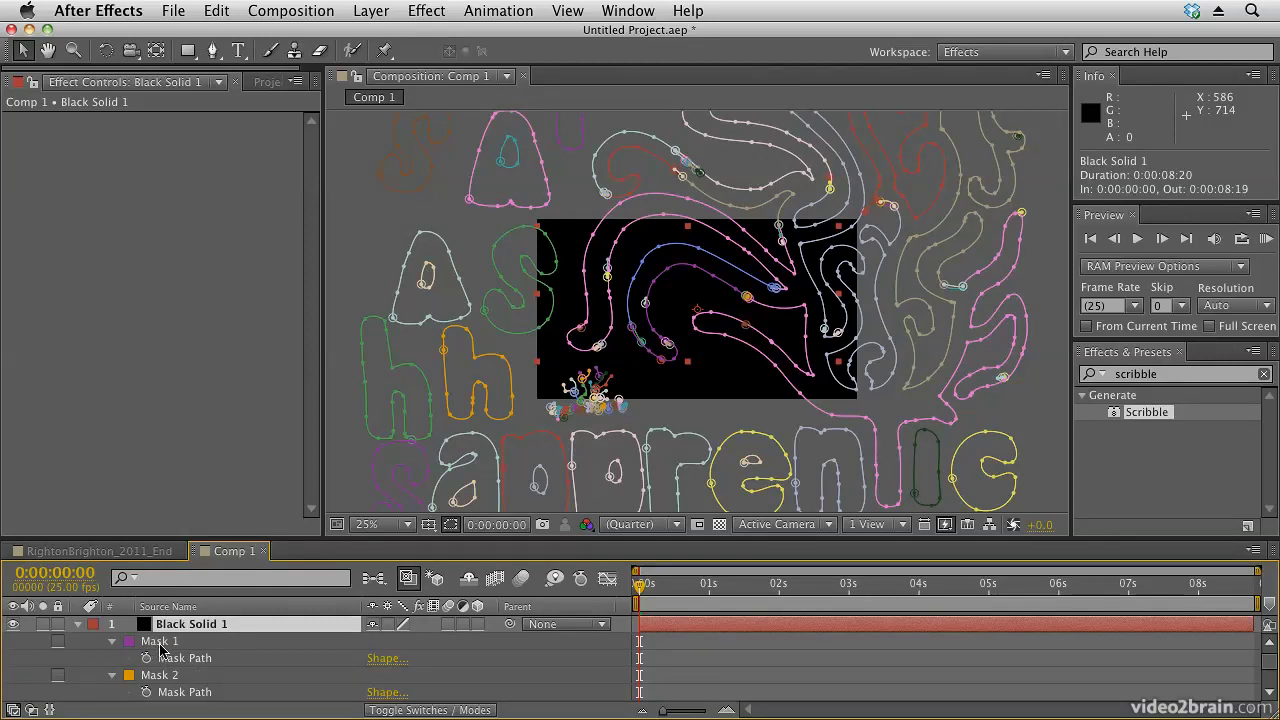
key(grave)
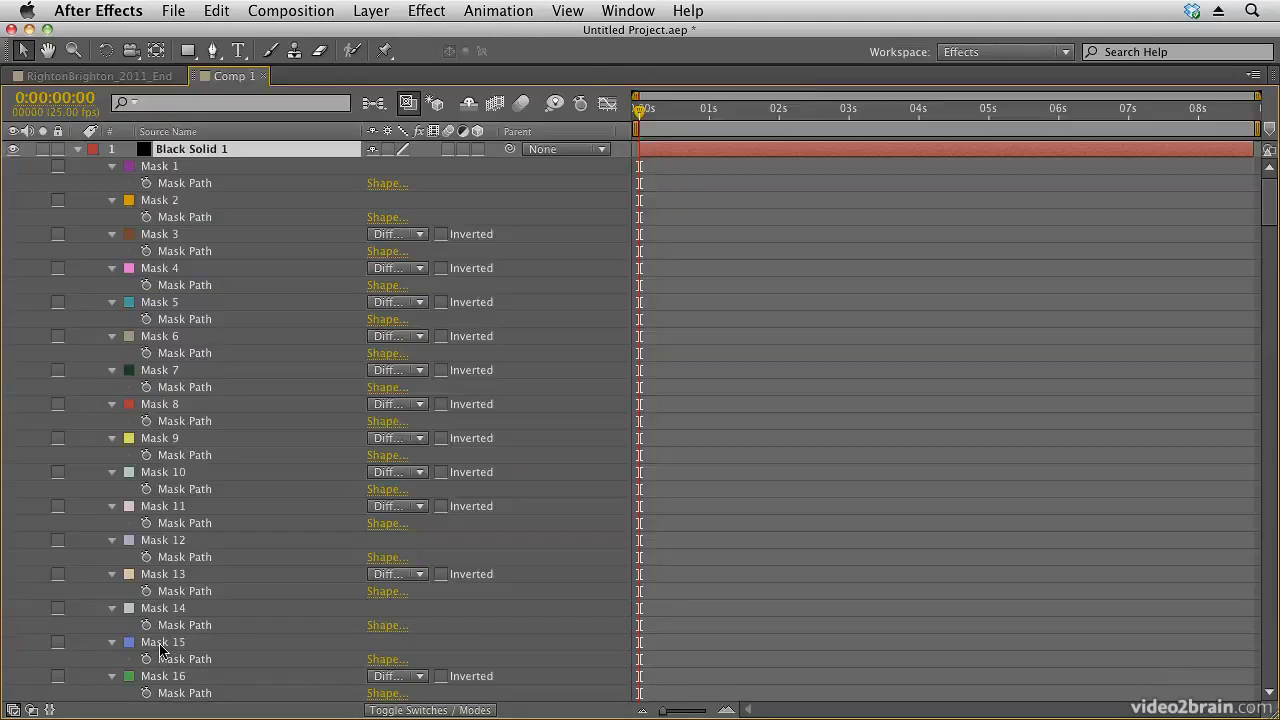
Step: Select Mask 1 through Mask 173, then restore the comp view
click(168, 168)
scroll(240, 466, down, 15)
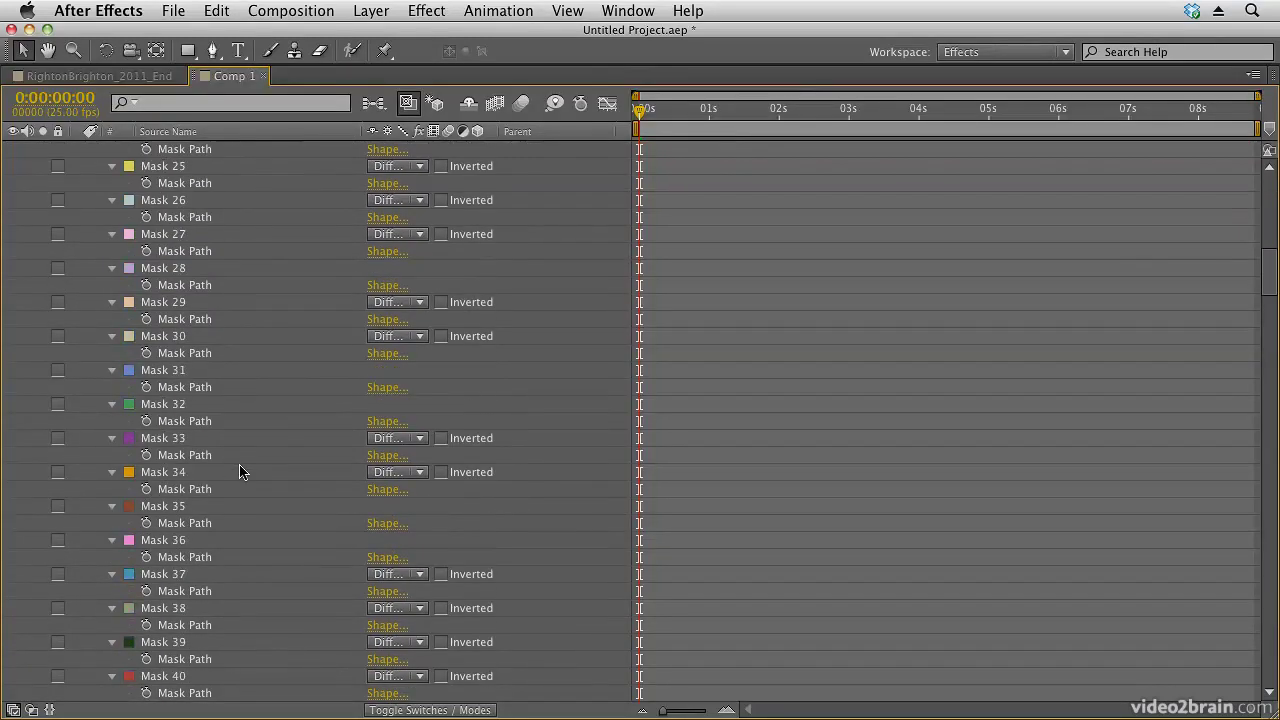
scroll(241, 474, down, 20)
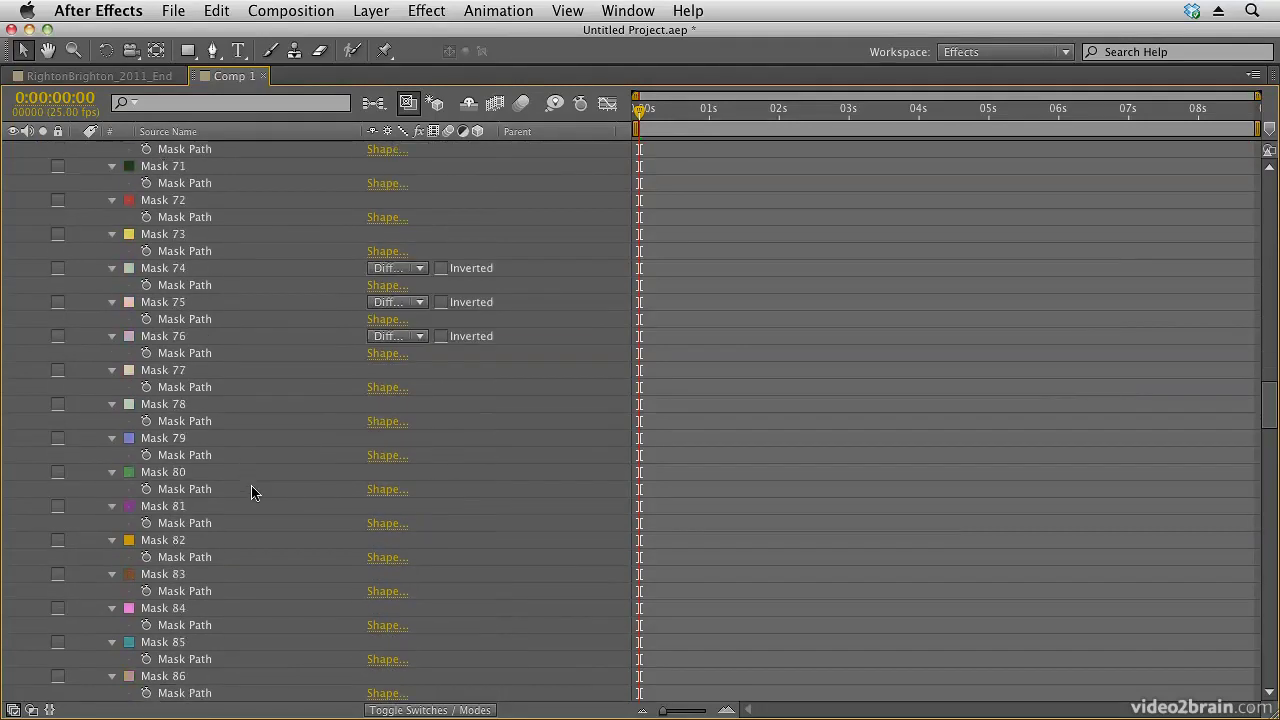
scroll(256, 493, down, 20)
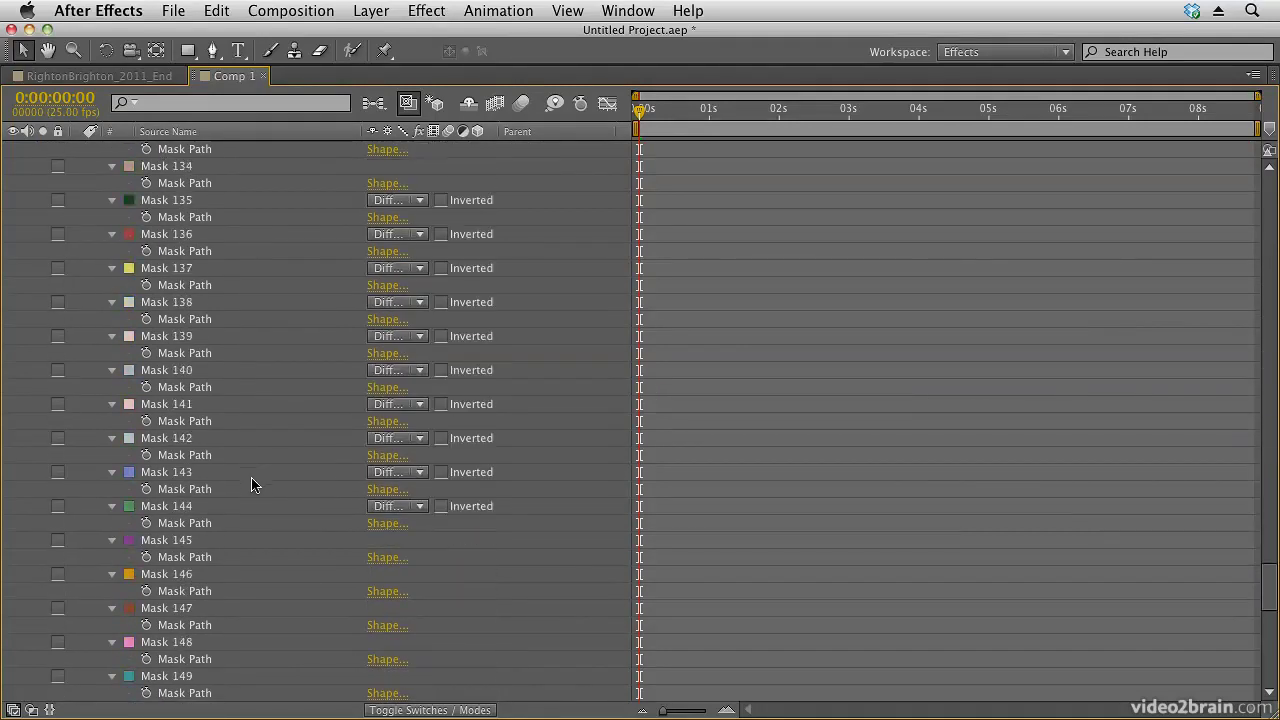
scroll(254, 484, down, 4)
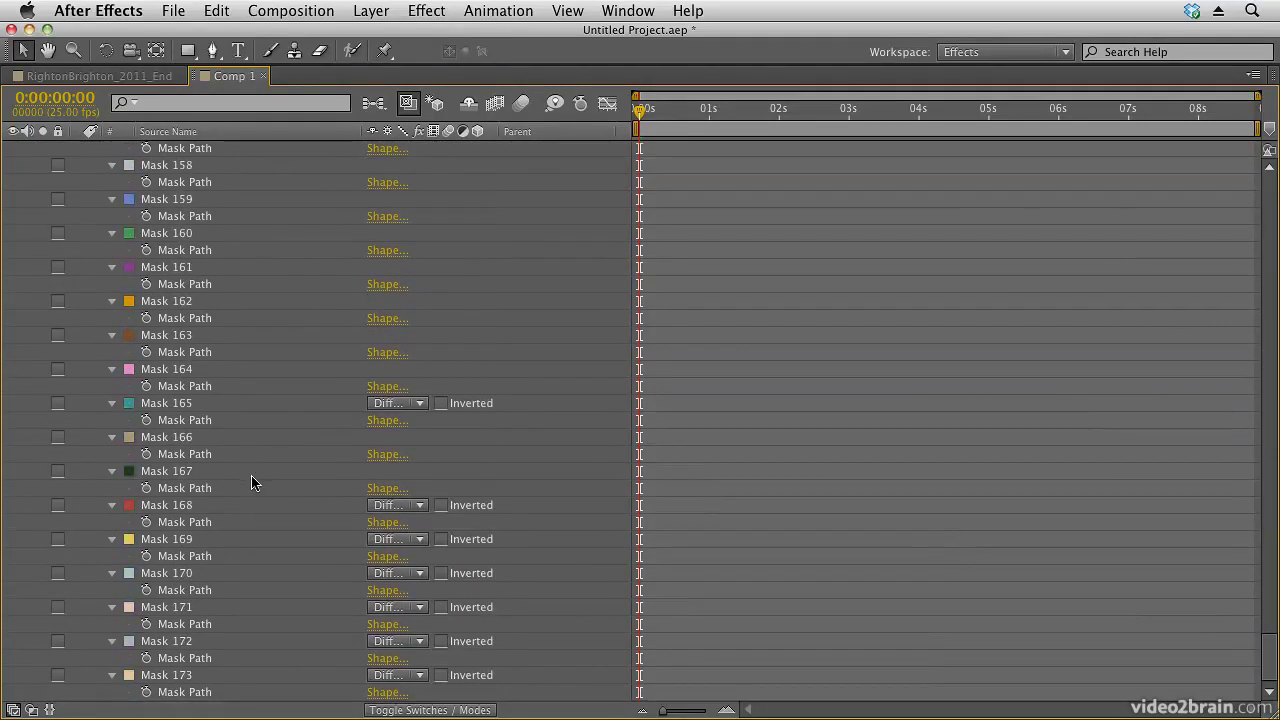
shift+click(162, 678)
scroll(270, 420, up, 4)
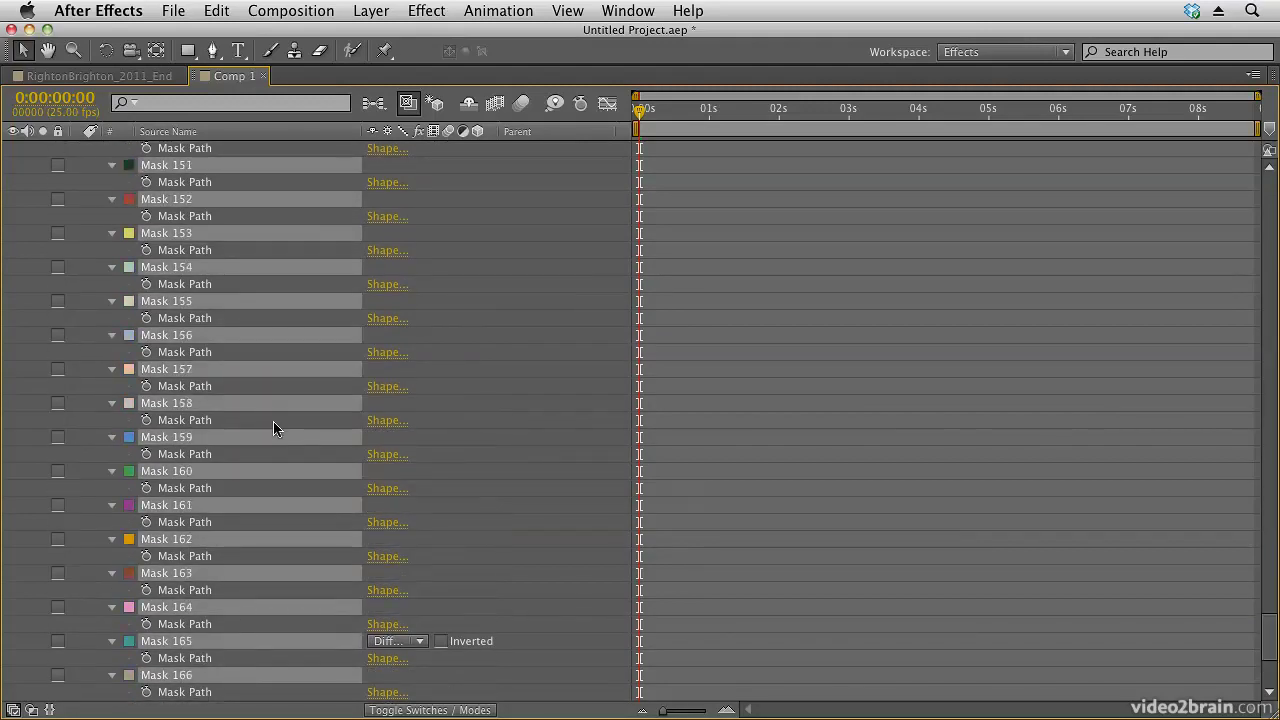
key(grave)
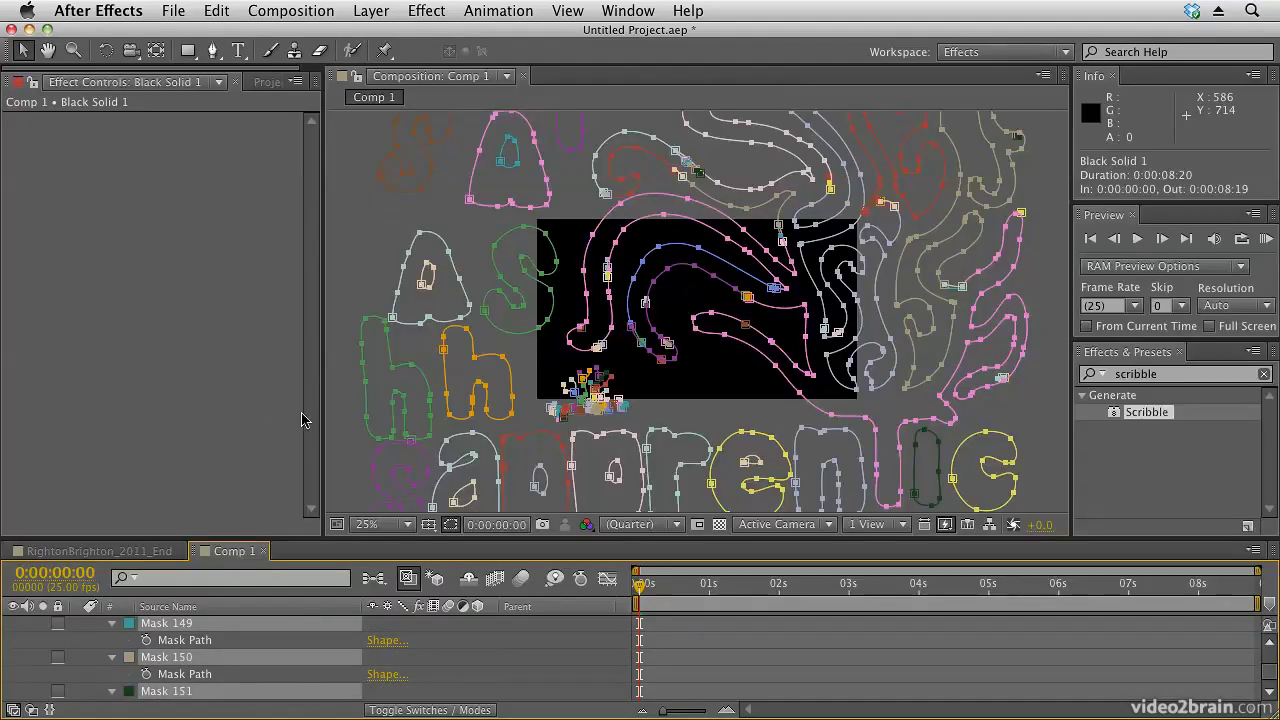
Step: Scale all 173 masks together to about 31% with Free Transform Points to fit the frame
key(super+t)
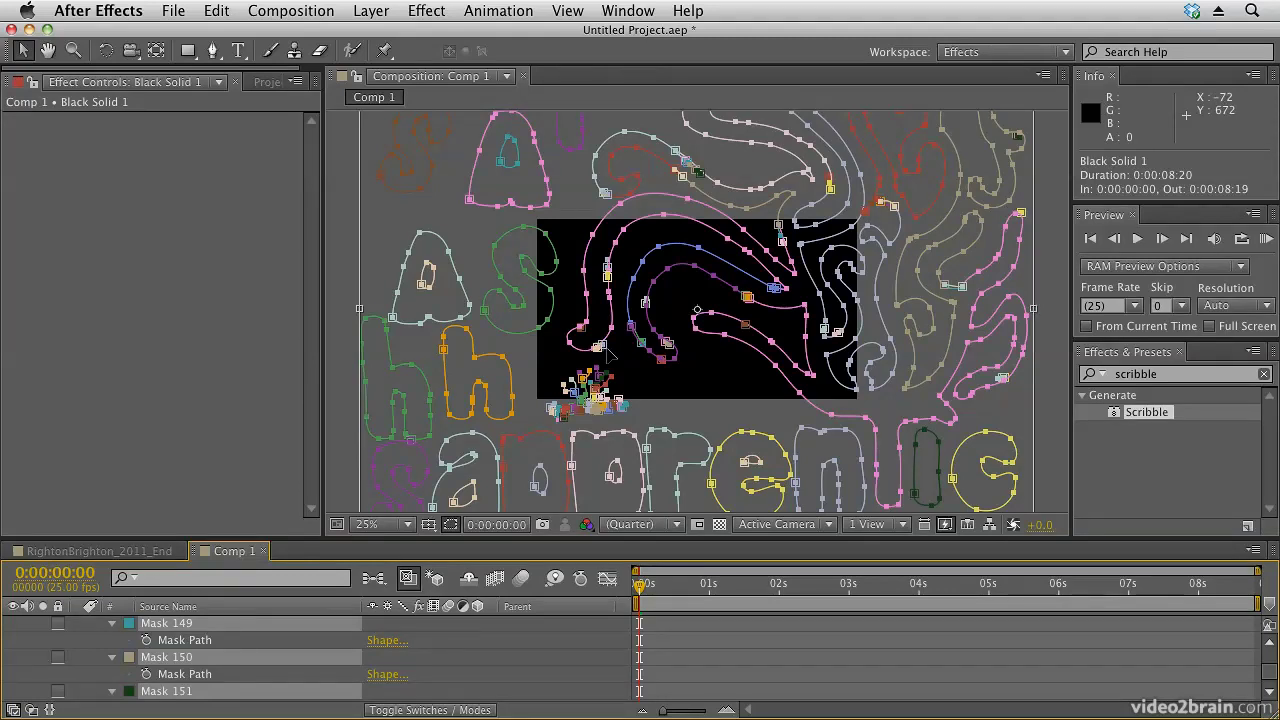
key(comma)
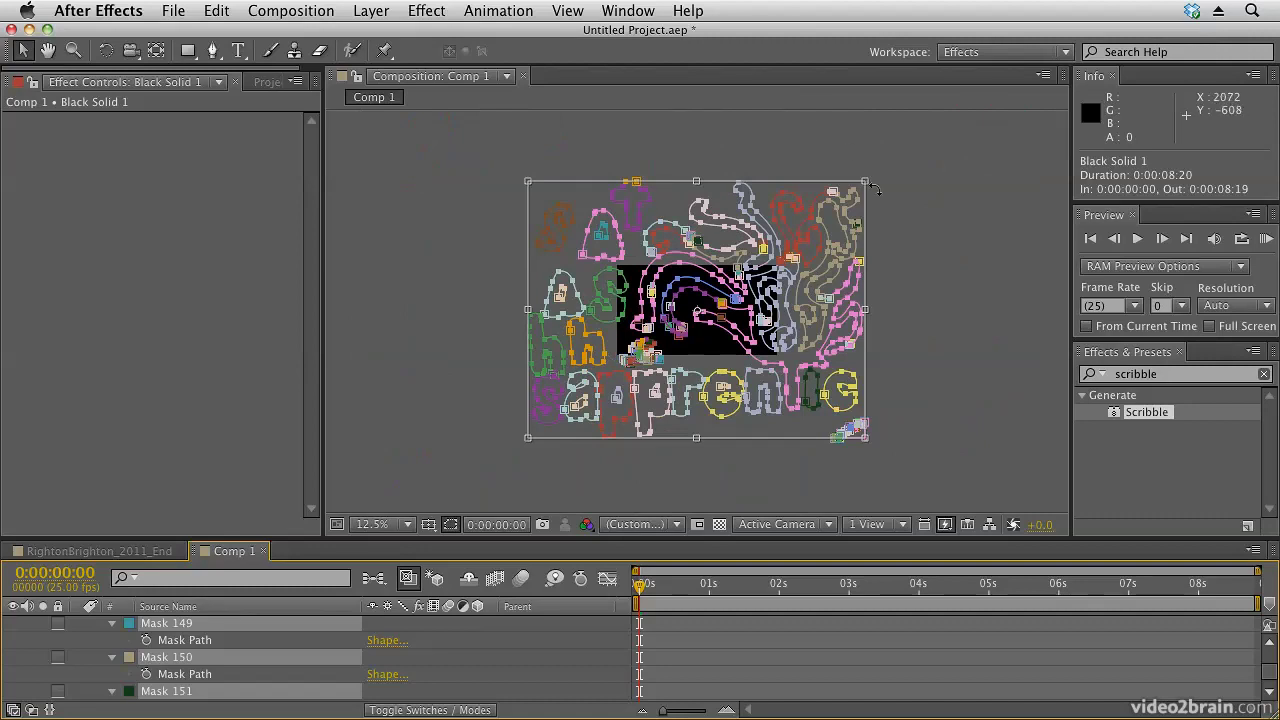
drag(866, 180, 754, 269)
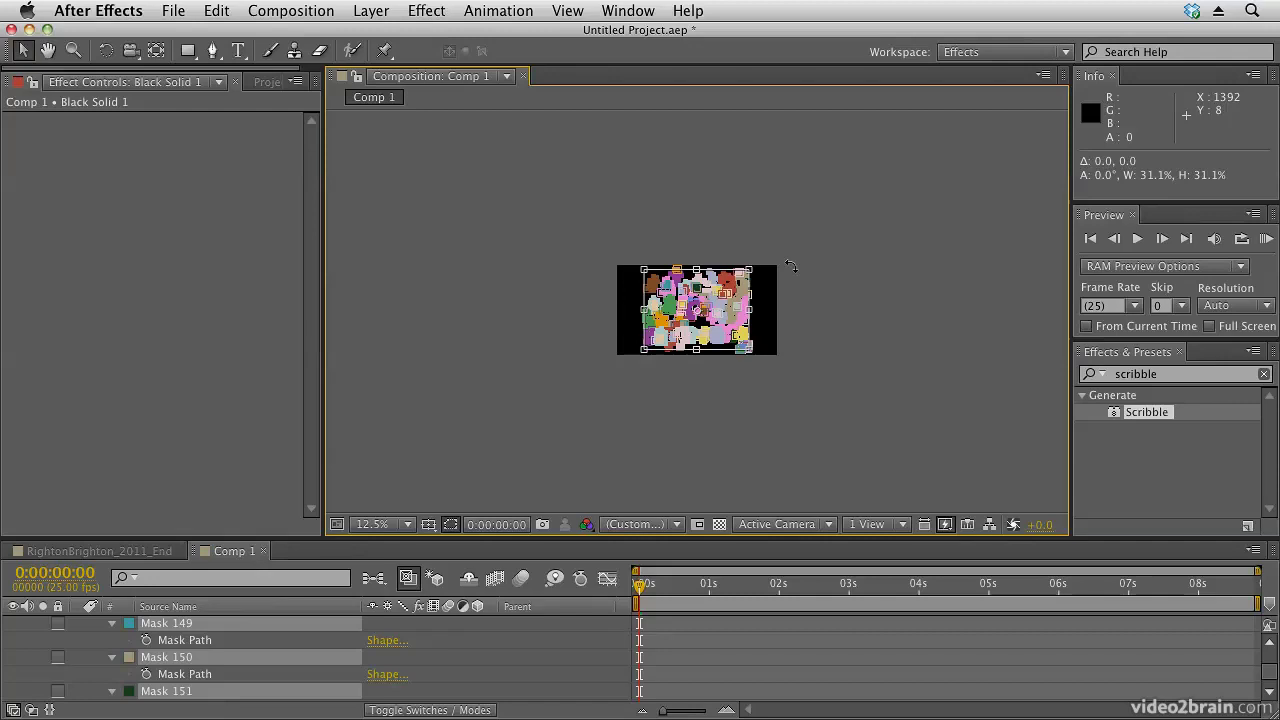
key(period)
key(period)
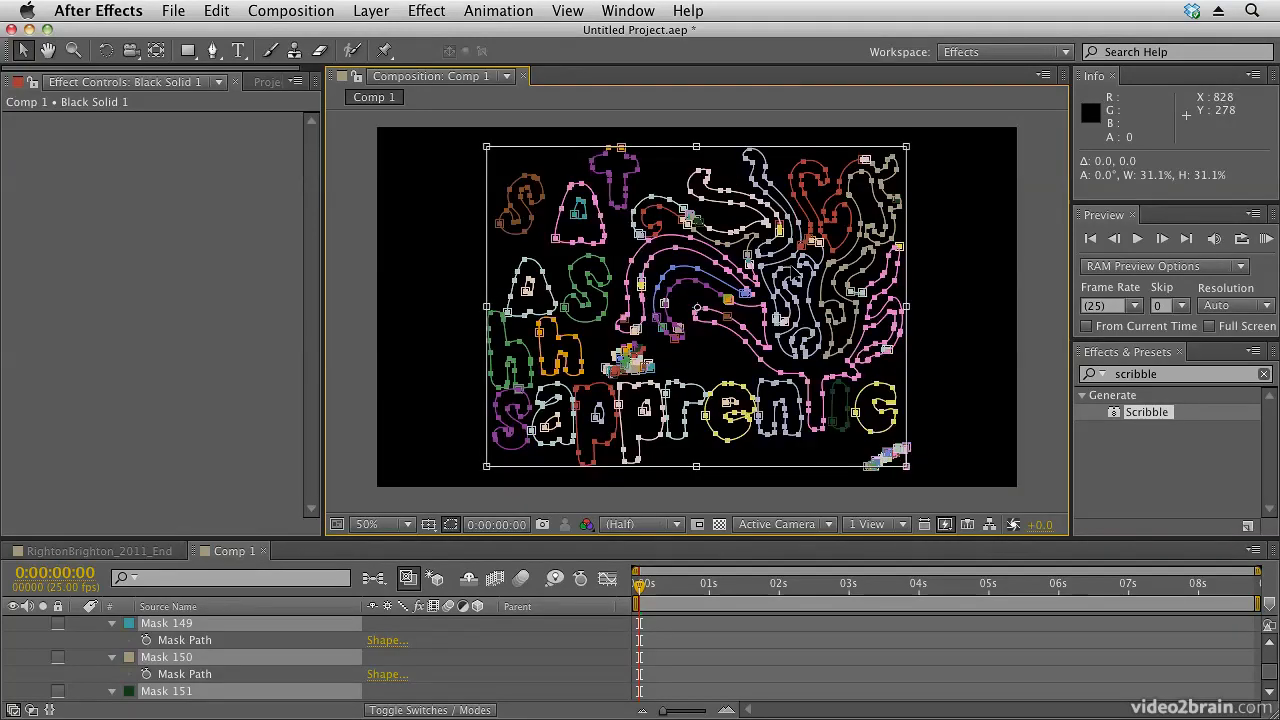
Step: Apply the Generate > Stroke effect to Black Solid 1
click(1172, 378)
click(1103, 375)
text(stroke)
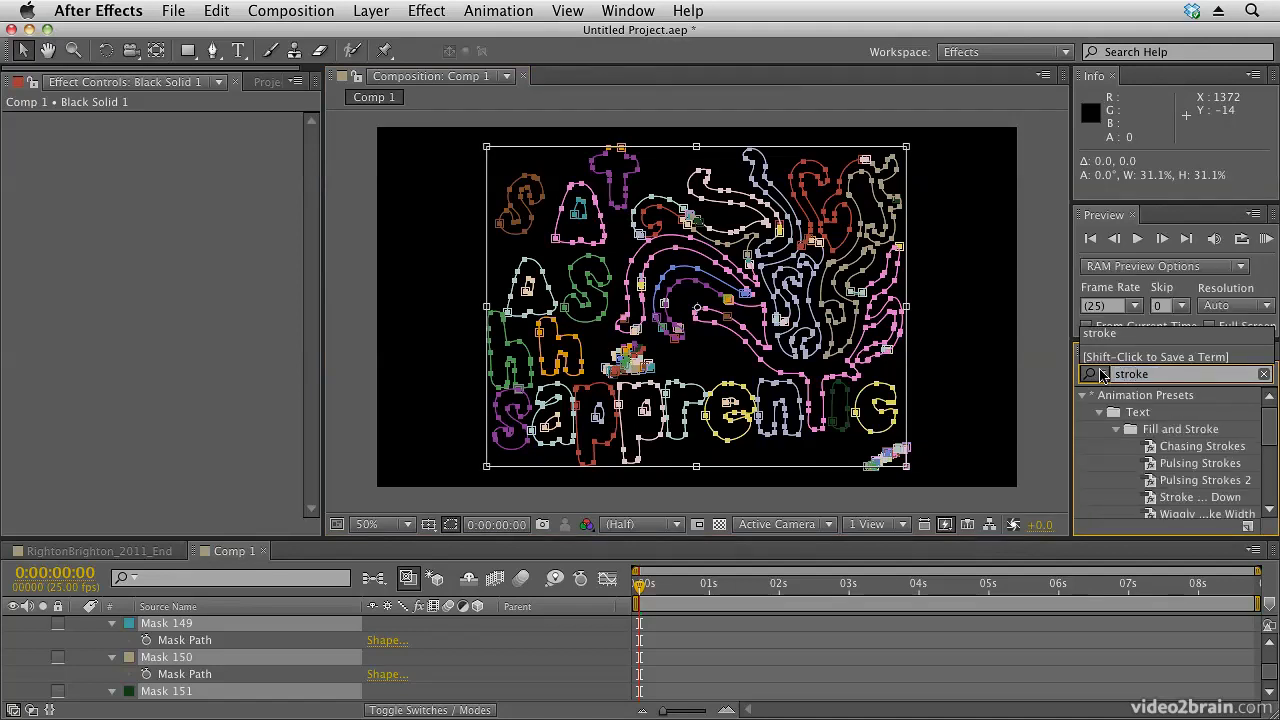
click(1085, 397)
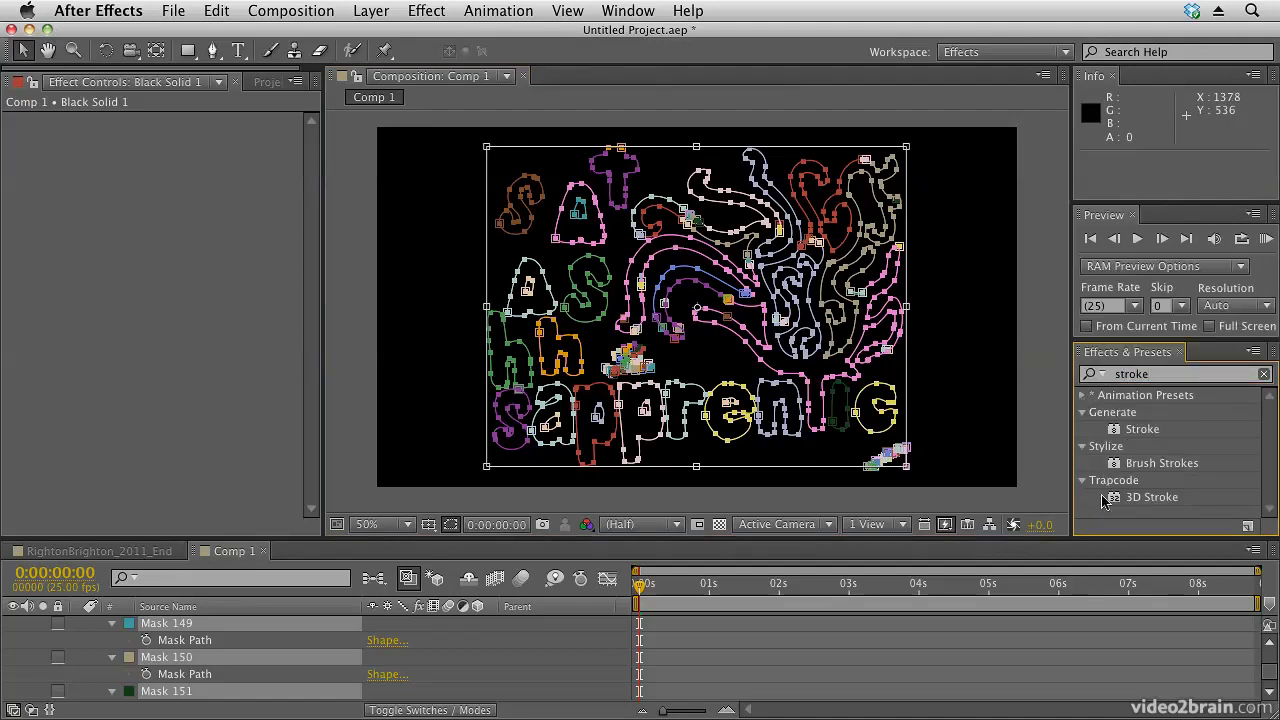
mouse_move(1118, 436)
mouse_down()
mouse_move(591, 487)
mouse_move(210, 645)
mouse_move(513, 288)
mouse_move(738, 276)
mouse_up()
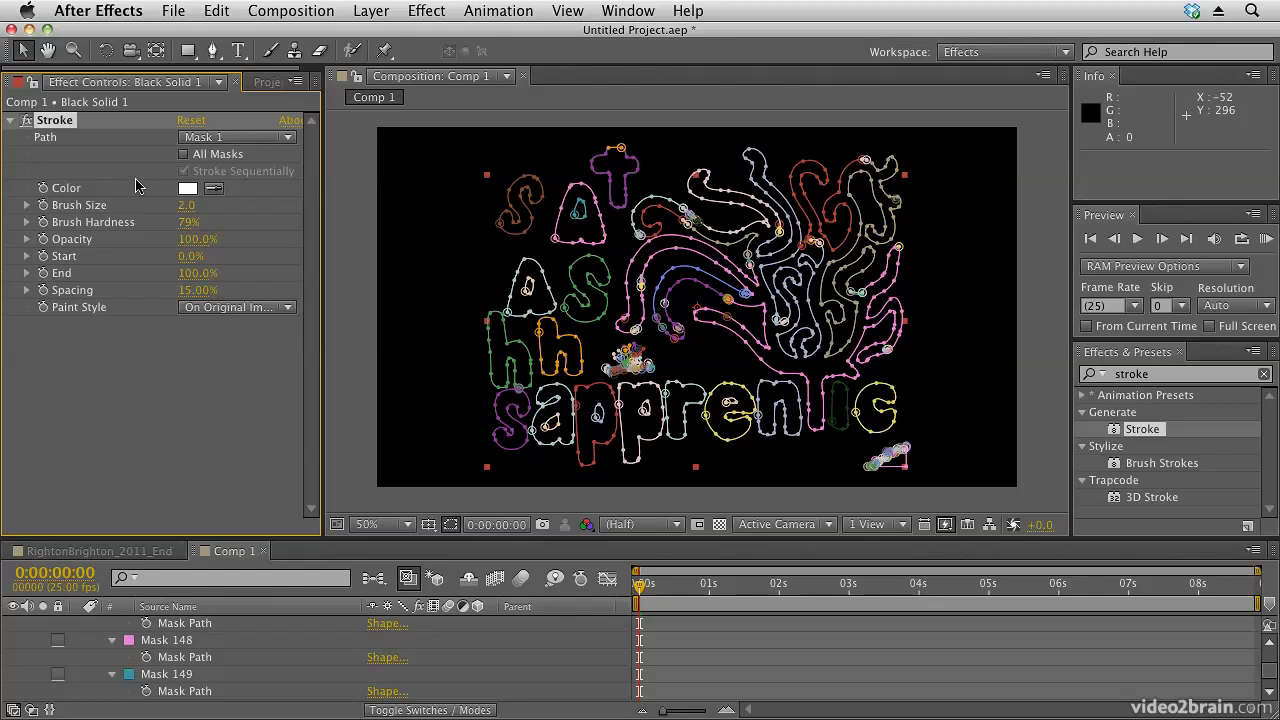
Step: Stroke all masks sequentially, animating End from 0% to 100% over 4 seconds
click(183, 155)
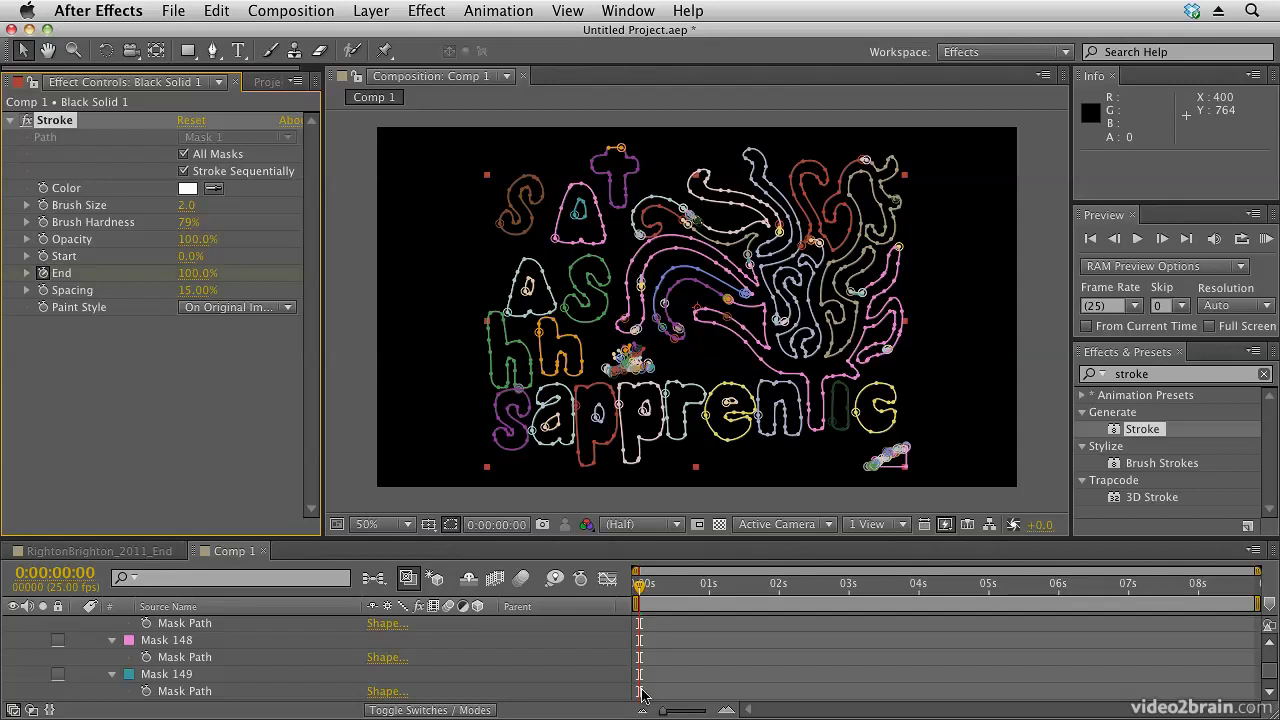
key(u)
drag(640, 662, 902, 670)
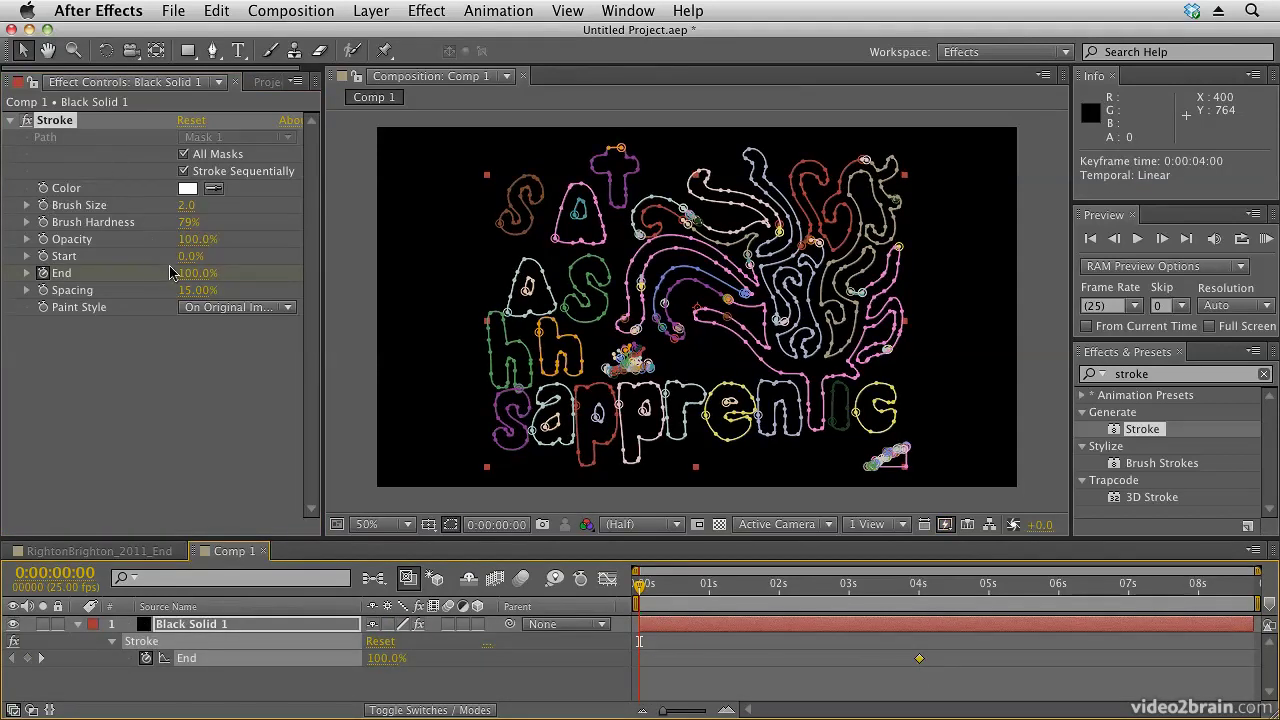
drag(197, 281, 4, 275)
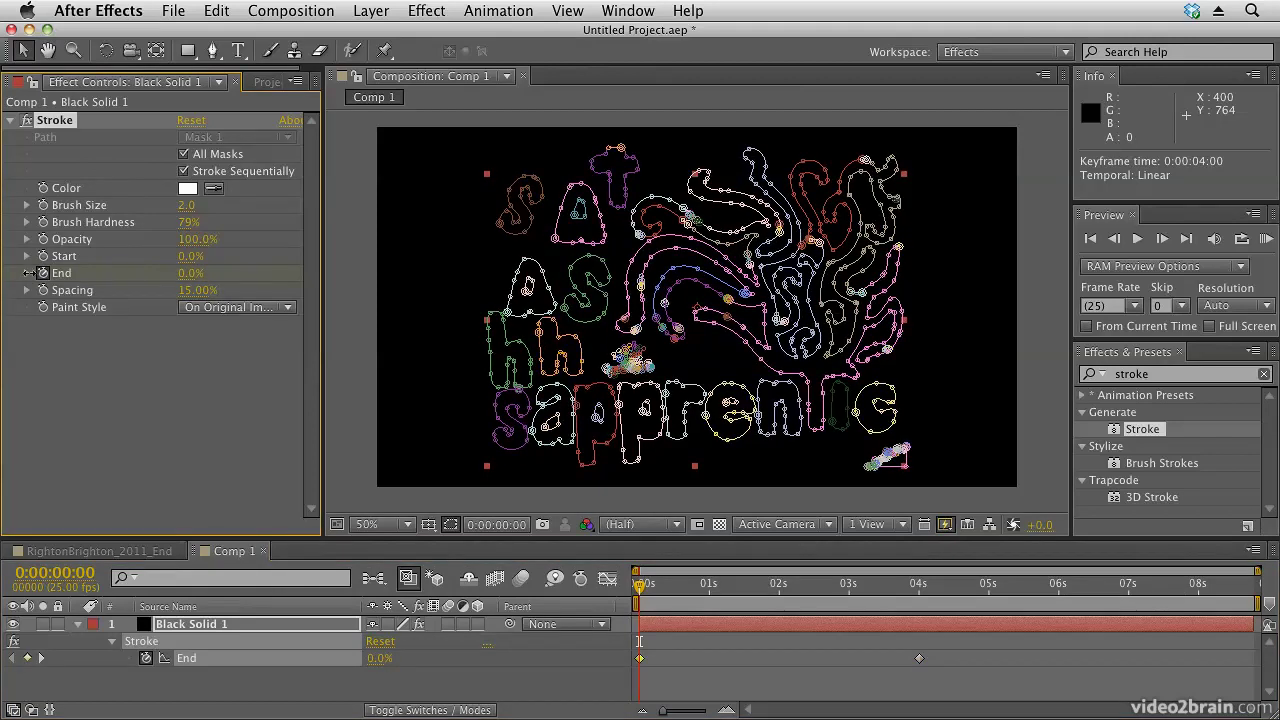
Step: Set the Stroke Paint Style to On Transparent and preview the draw-on
click(240, 307)
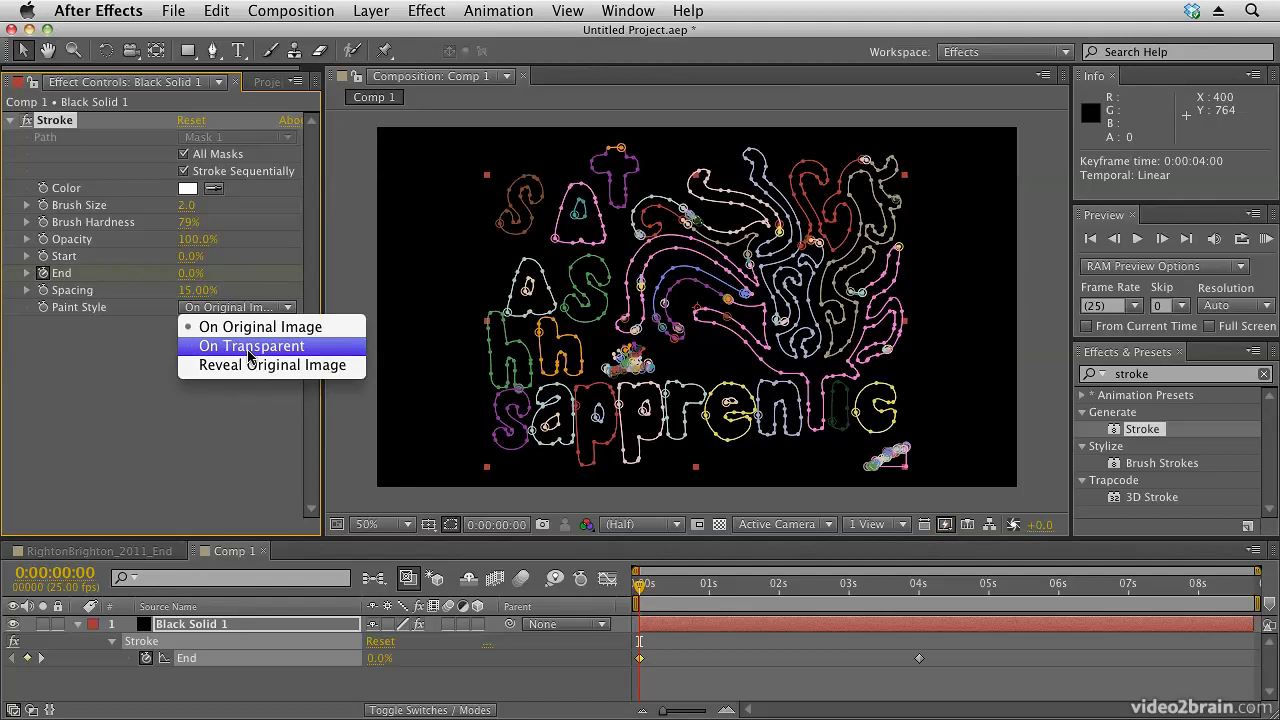
click(252, 347)
click(450, 524)
click(1266, 240)
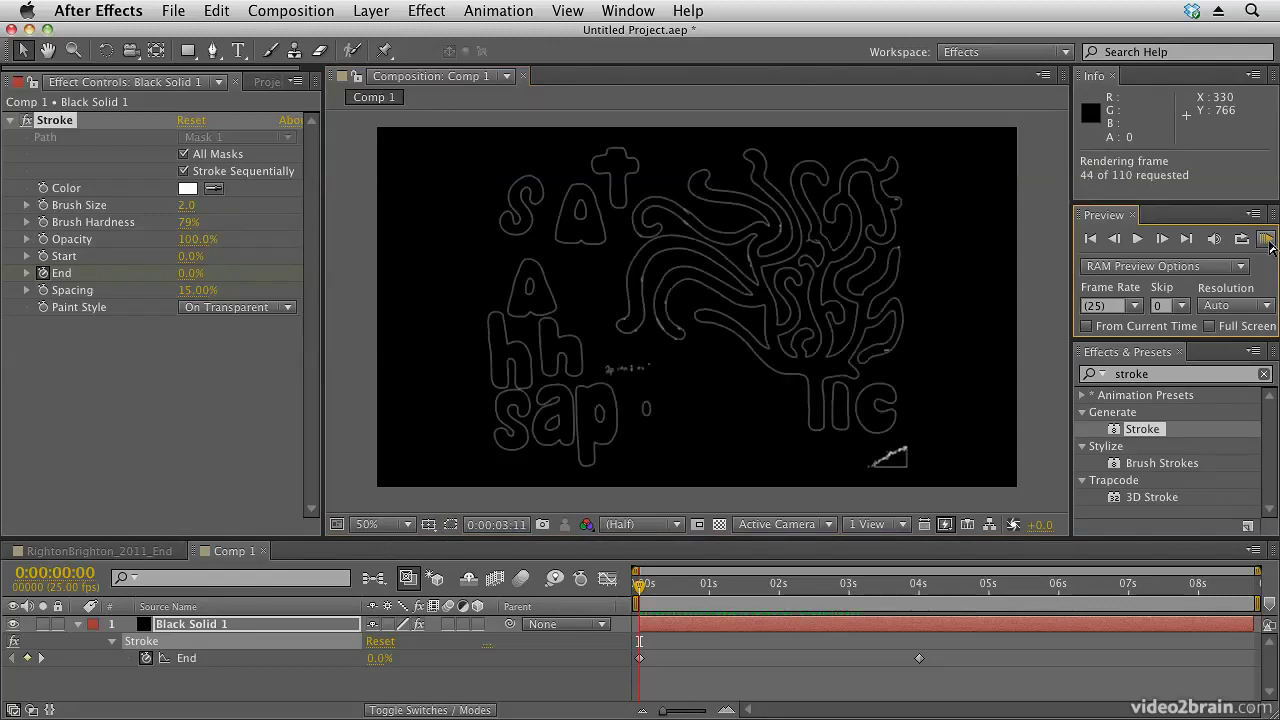
Step: Set the Stroke Brush Size to 5
click(210, 222)
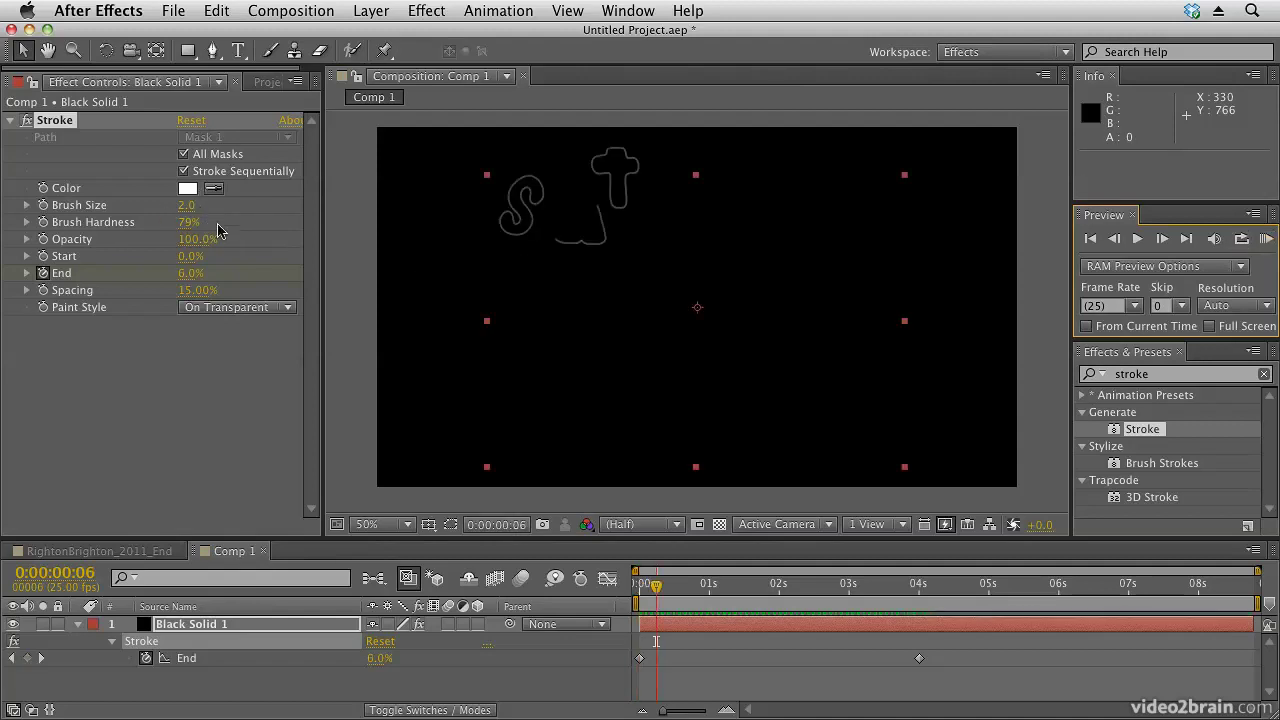
click(186, 206)
text(5)
key(Return)
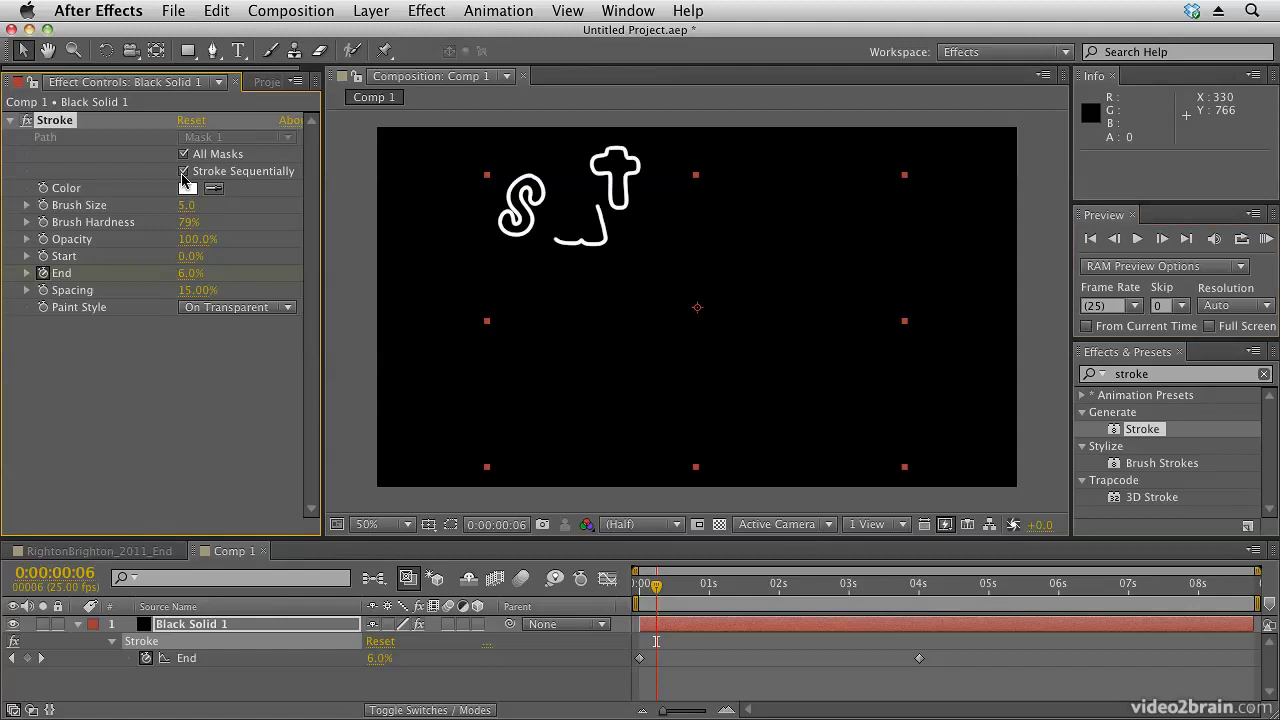
Step: Change the Stroke colour to bright orange FF630E
click(187, 189)
mouse_move(288, 386)
mouse_down()
mouse_move(294, 371)
mouse_move(298, 397)
mouse_up()
click(269, 193)
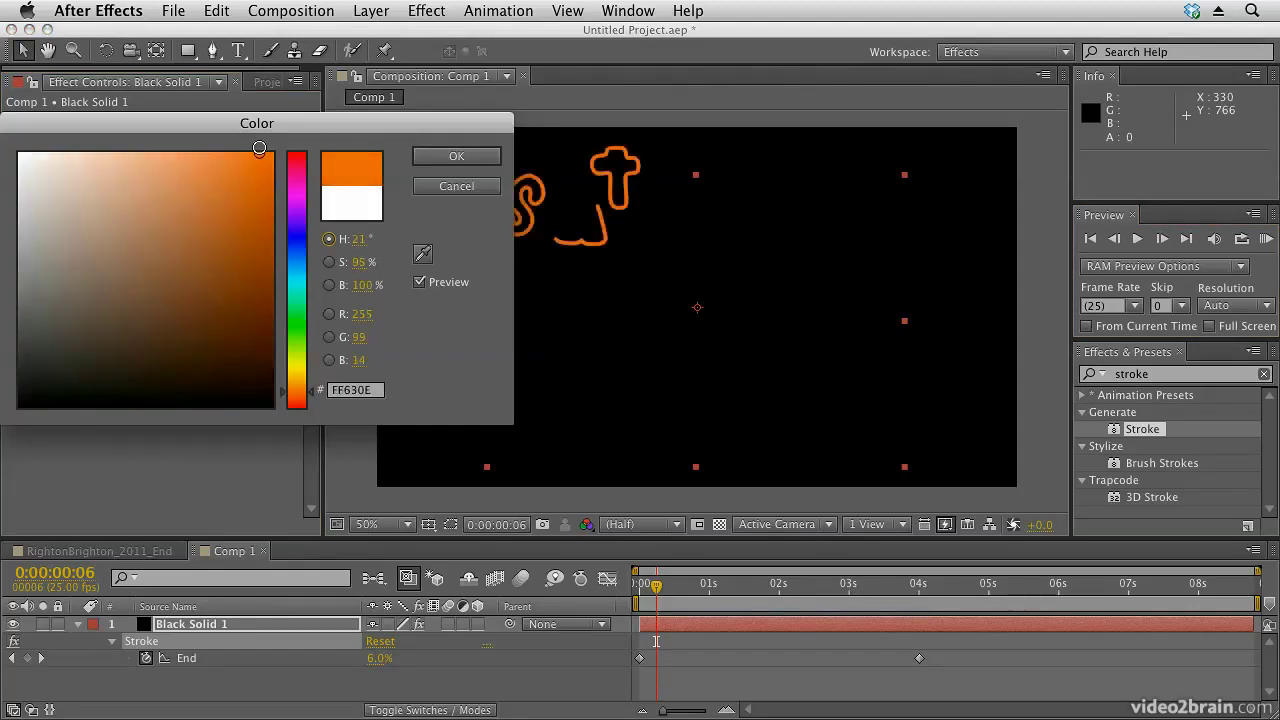
click(456, 156)
Step: Search Effects & Presets for 'glo'
click(1130, 374)
click(1090, 374)
text(glow)
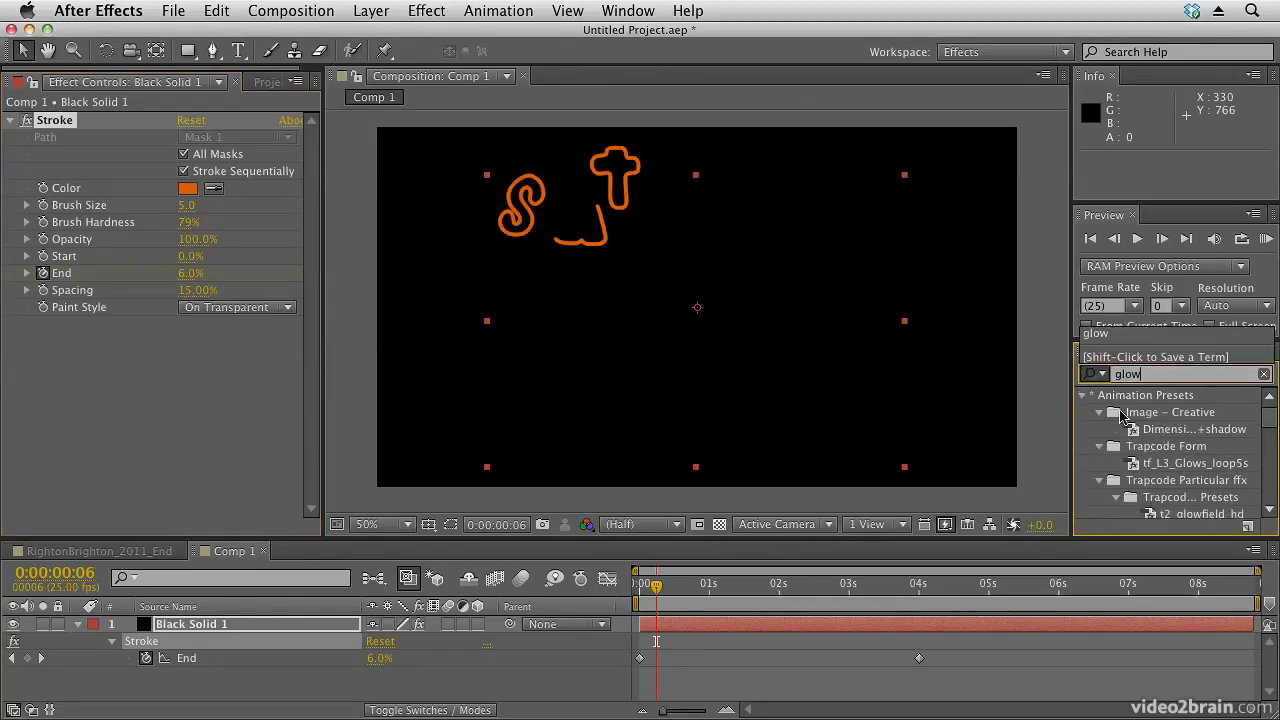
Step: Apply Stylize > Glow to Black Solid 1 and RAM-preview the glowing orange lettering
scroll(1140, 437, down, 4)
drag(1139, 475, 632, 360)
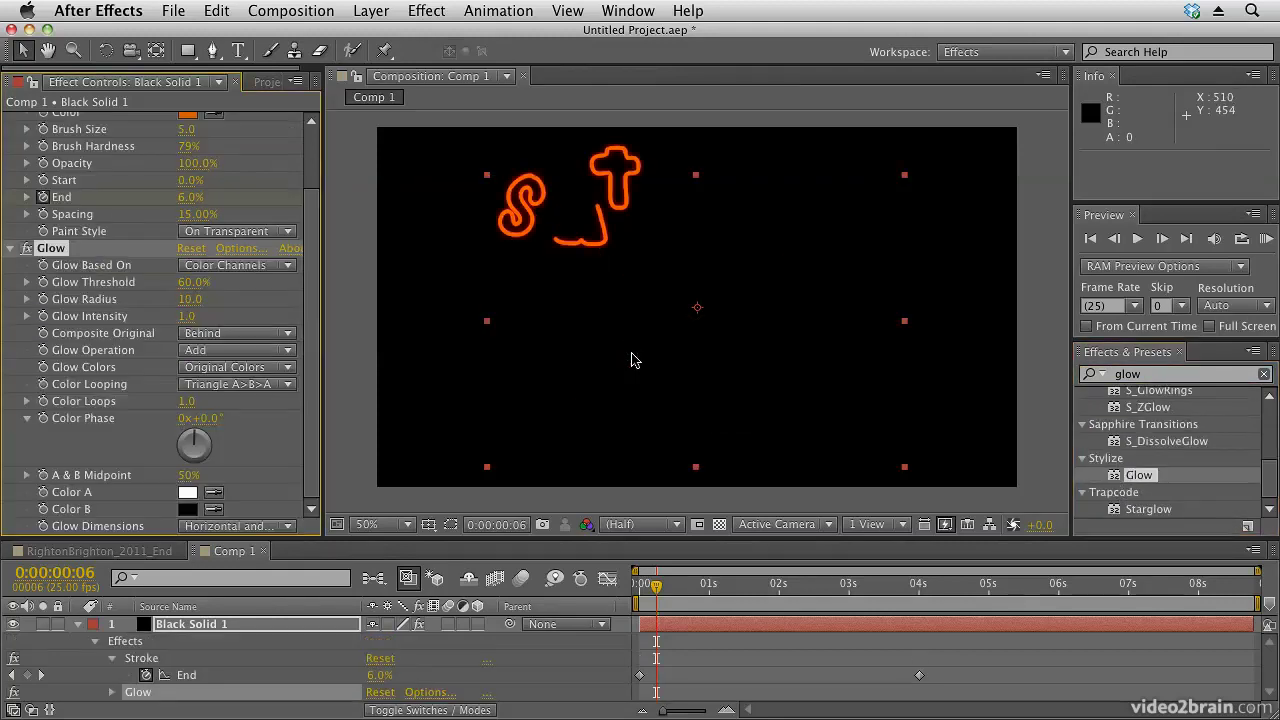
click(1267, 239)
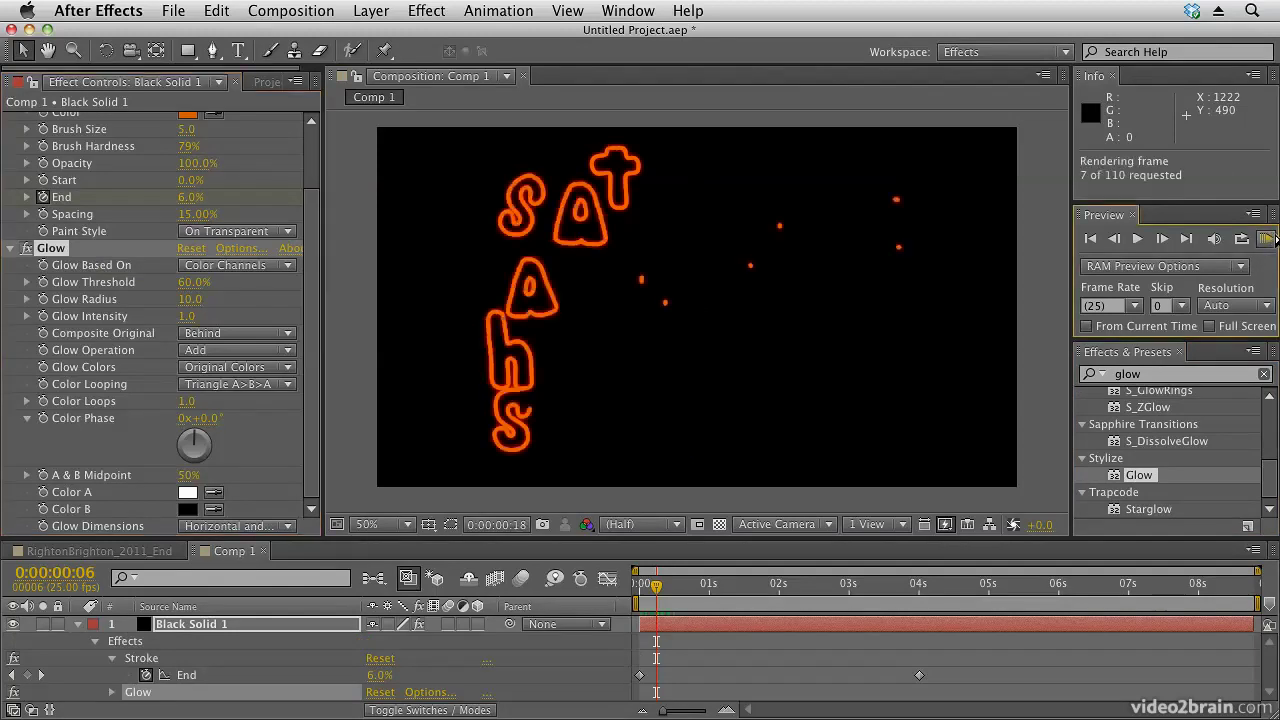